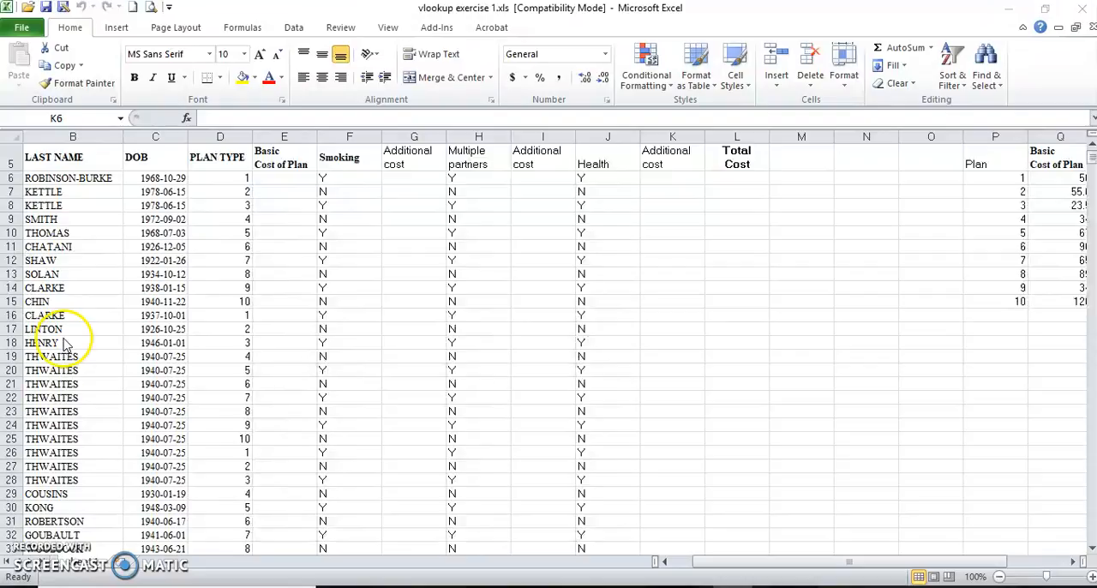
Check how far the records extend in the DOB column and return to the start of the sheet.
{"action": "left_click", "coordinate": [167, 176]}
{"action": "left_click", "coordinate": [167, 175]}
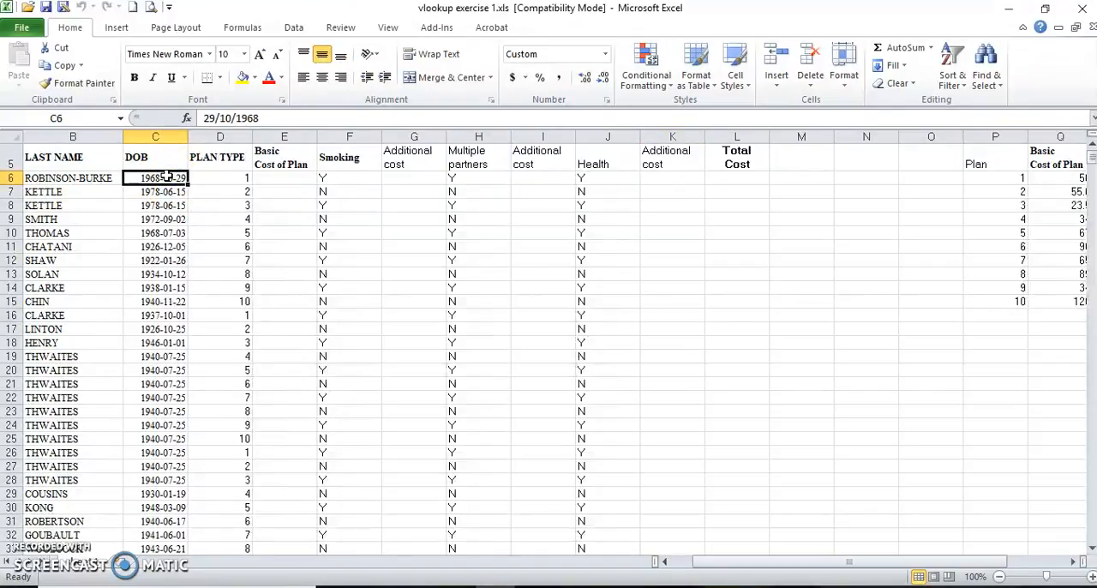
{"action": "key", "text": "End"}
{"action": "key", "text": "Down"}
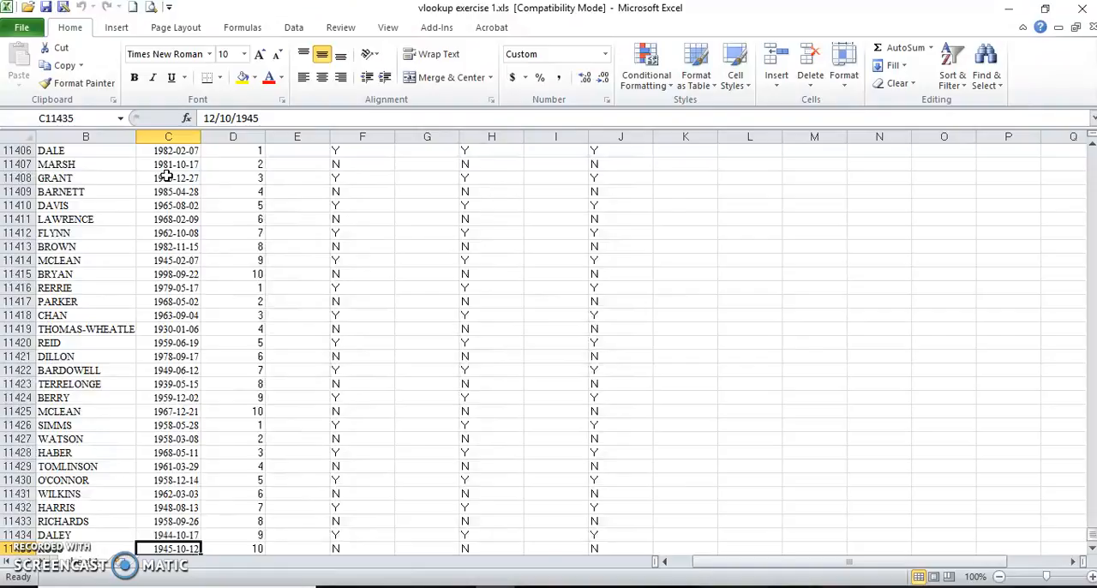
{"action": "key", "text": "ctrl+Home"}
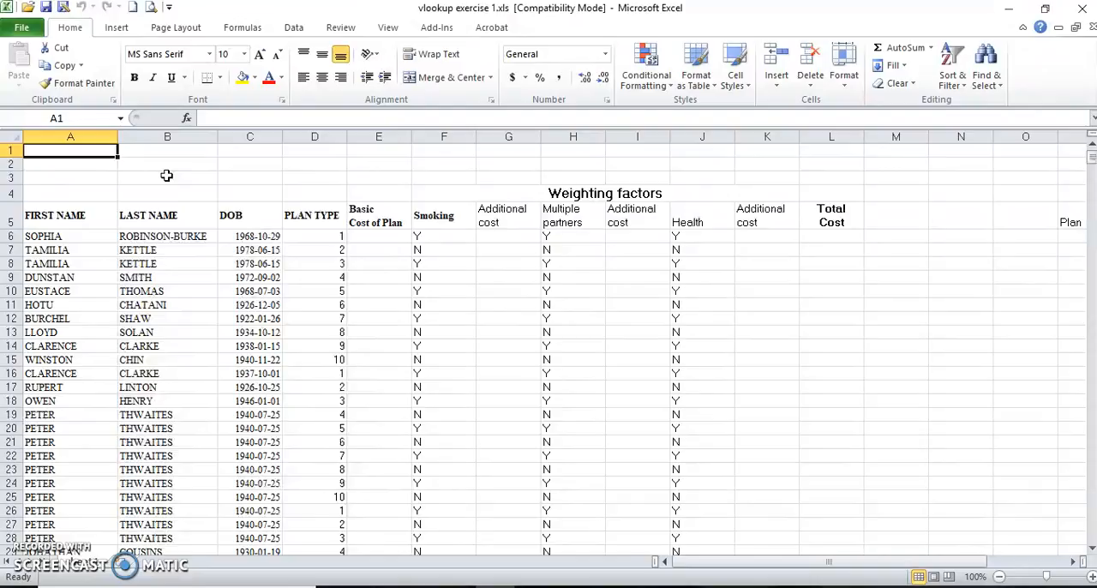
Name the plan rate table in P6:T15, without its header row, "lookup".
{"action": "left_click_drag", "start_coordinate": [772, 561], "coordinate": [879, 562]}
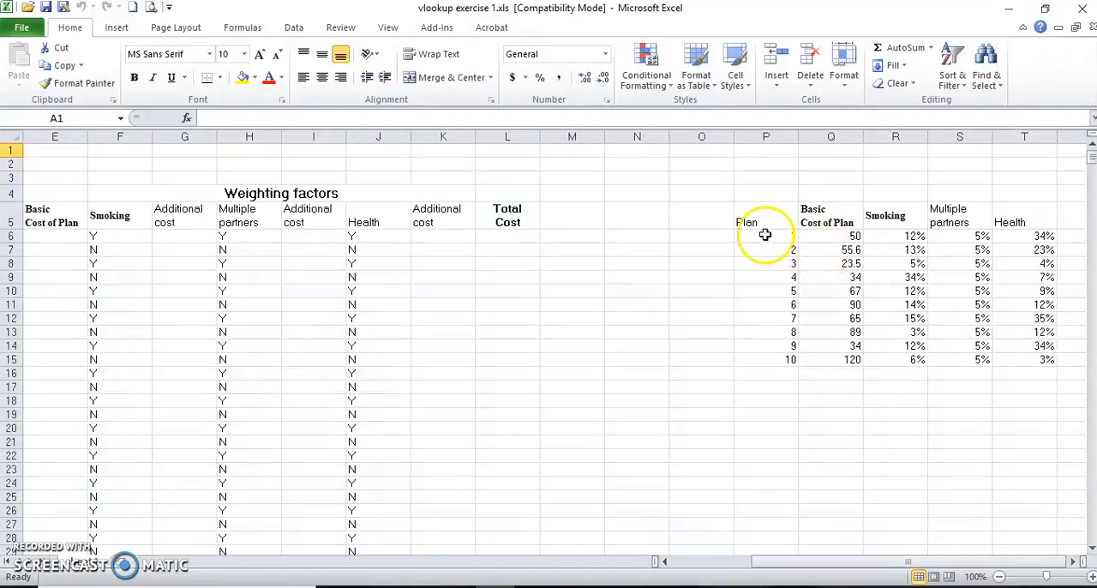
{"action": "left_click_drag", "start_coordinate": [762, 234], "coordinate": [1013, 357]}
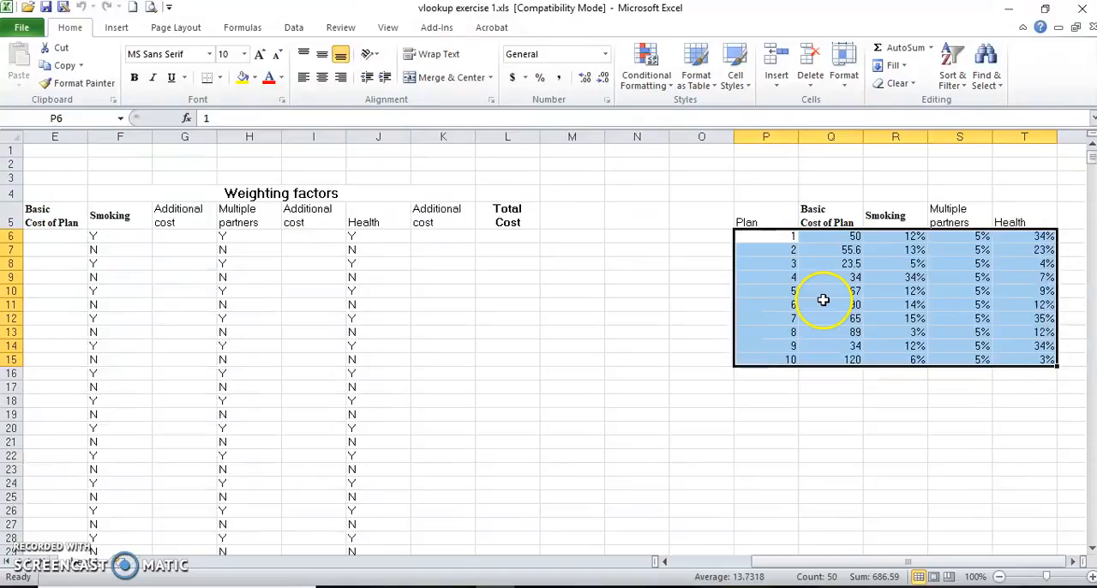
{"action": "left_click", "coordinate": [52, 121]}
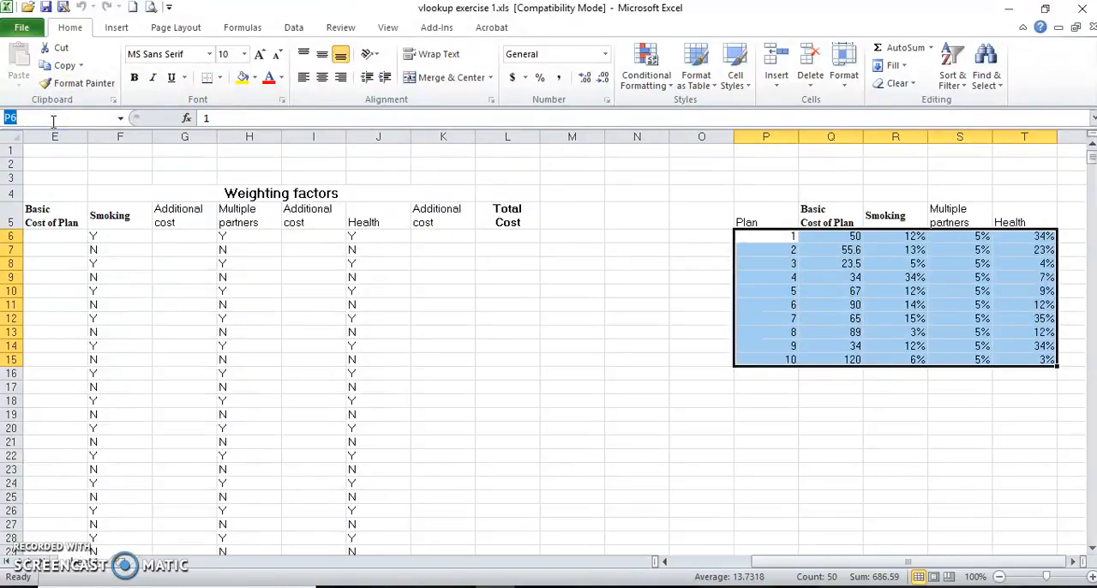
{"action": "type", "text": "lookup"}
{"action": "key", "text": "Return"}
Search for the VLOOKUP function and insert it in E6, the first Basic Cost of Plan cell.
{"action": "left_click_drag", "start_coordinate": [796, 562], "coordinate": [708, 567]}
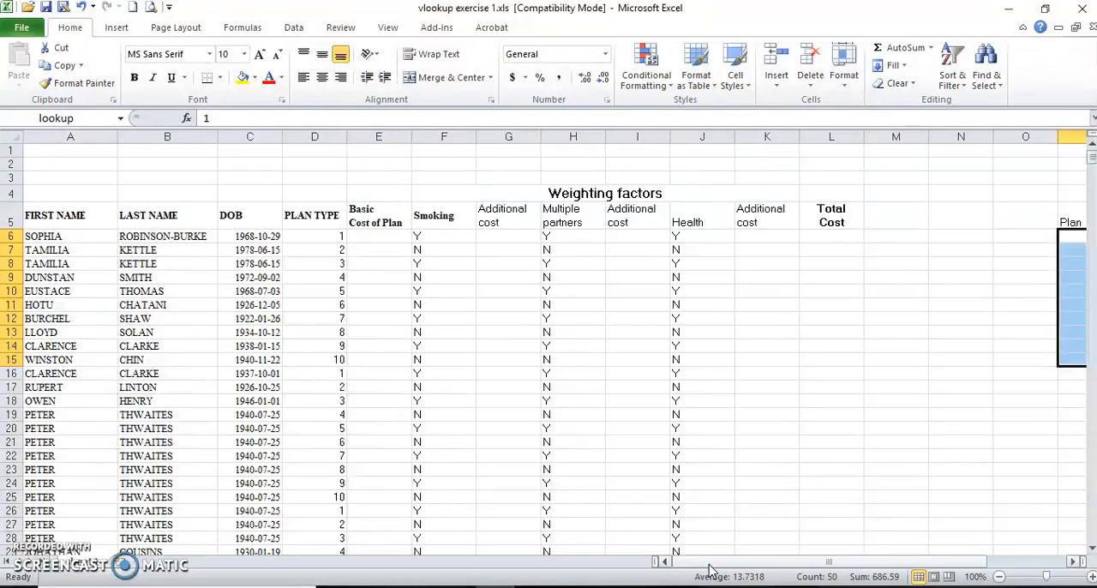
{"action": "left_click", "coordinate": [386, 237]}
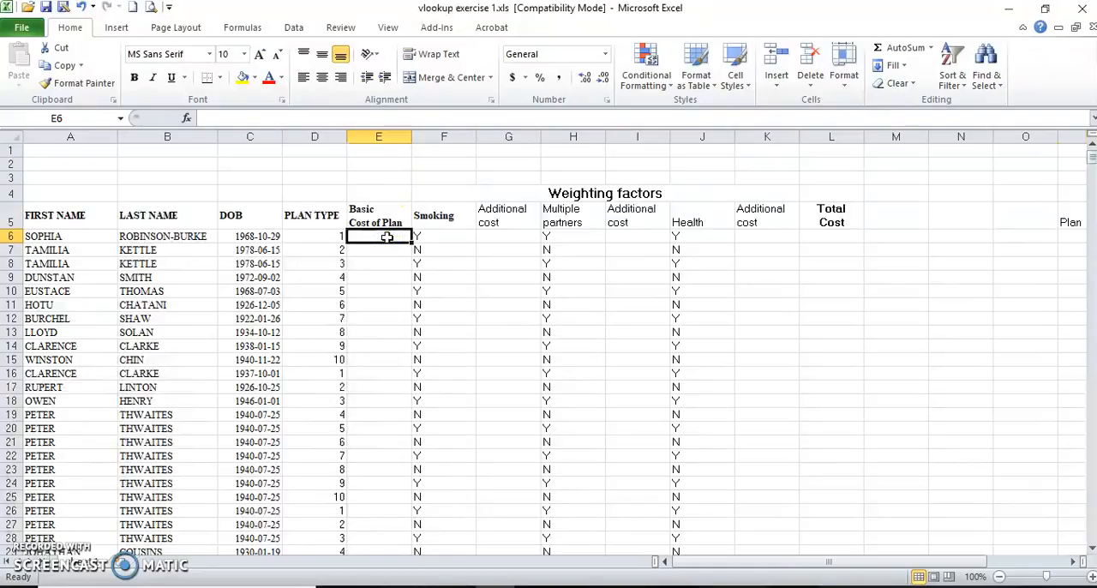
{"action": "left_click", "coordinate": [187, 120]}
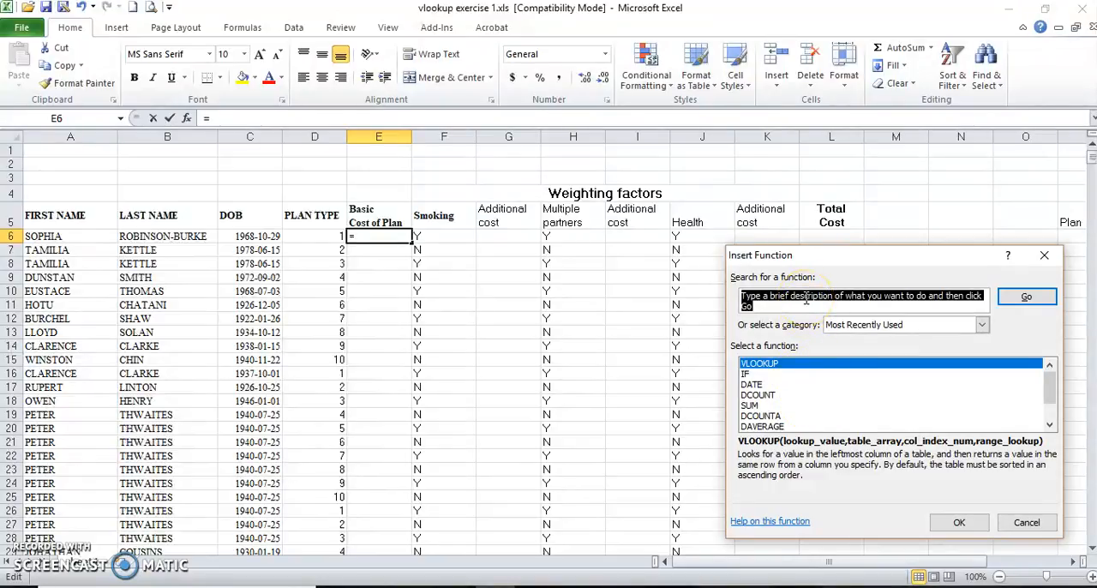
{"action": "type", "text": "vl"}
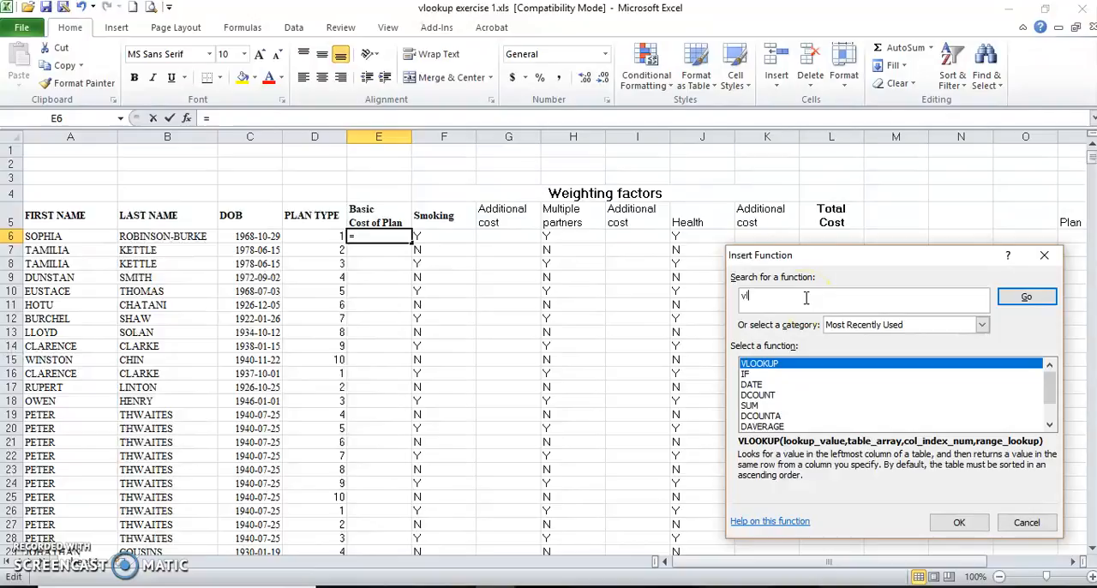
{"action": "type", "text": "ookup"}
{"action": "left_click", "coordinate": [1010, 303]}
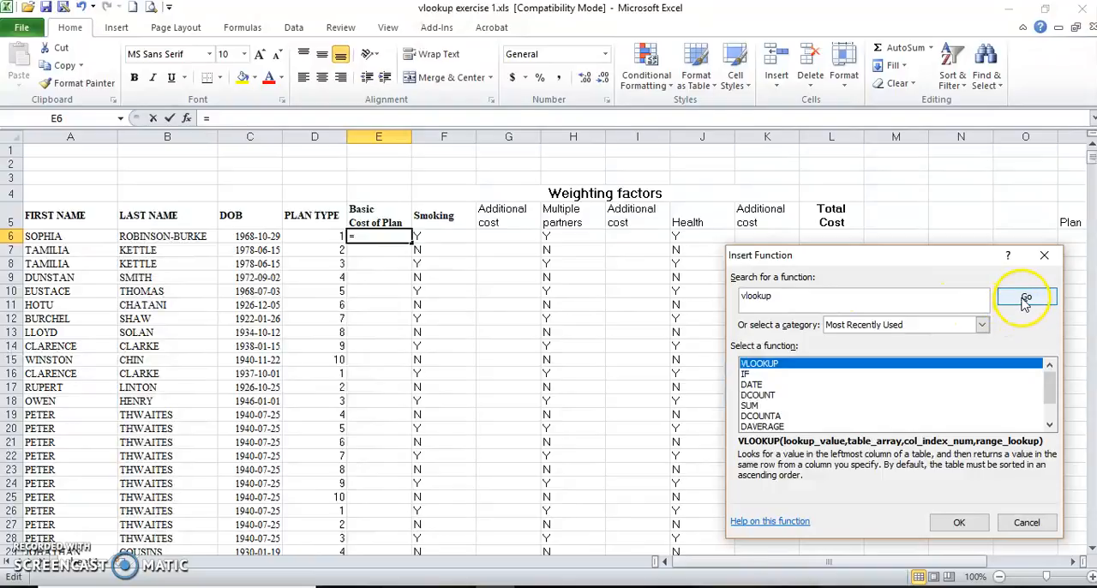
{"action": "left_click", "coordinate": [792, 367]}
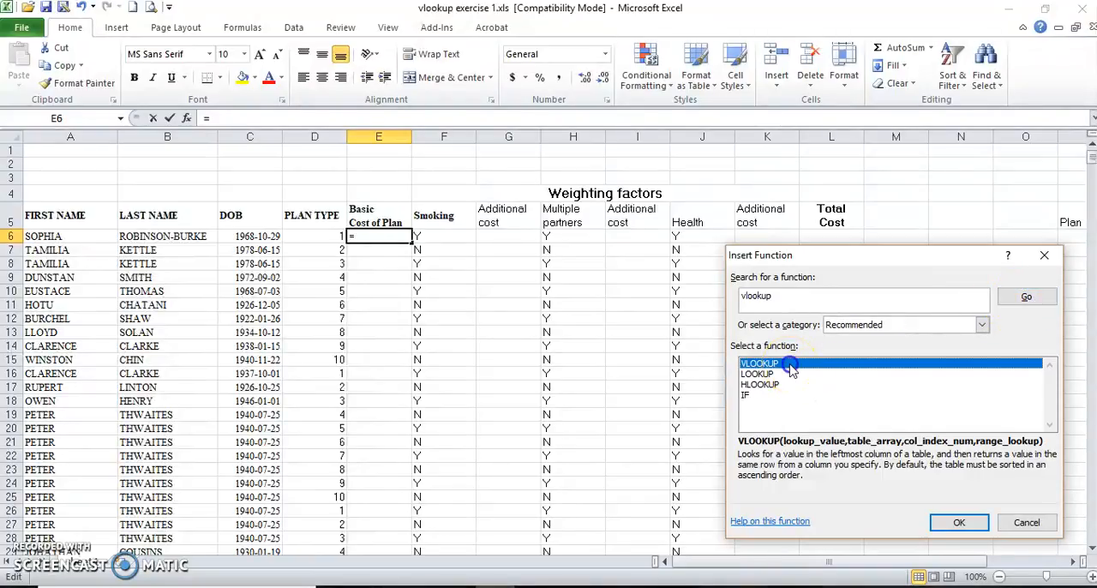
{"action": "left_click", "coordinate": [963, 524]}
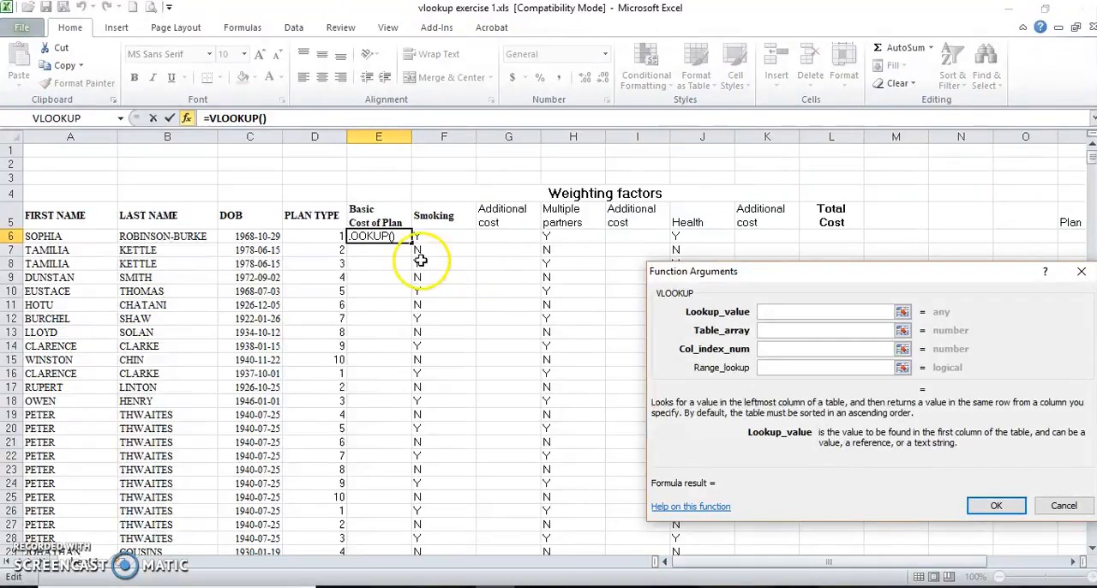
Complete the VLOOKUP in E6 with lookup value D6, table array lookup, column index 2 and range lookup false.
{"action": "left_click", "coordinate": [308, 233]}
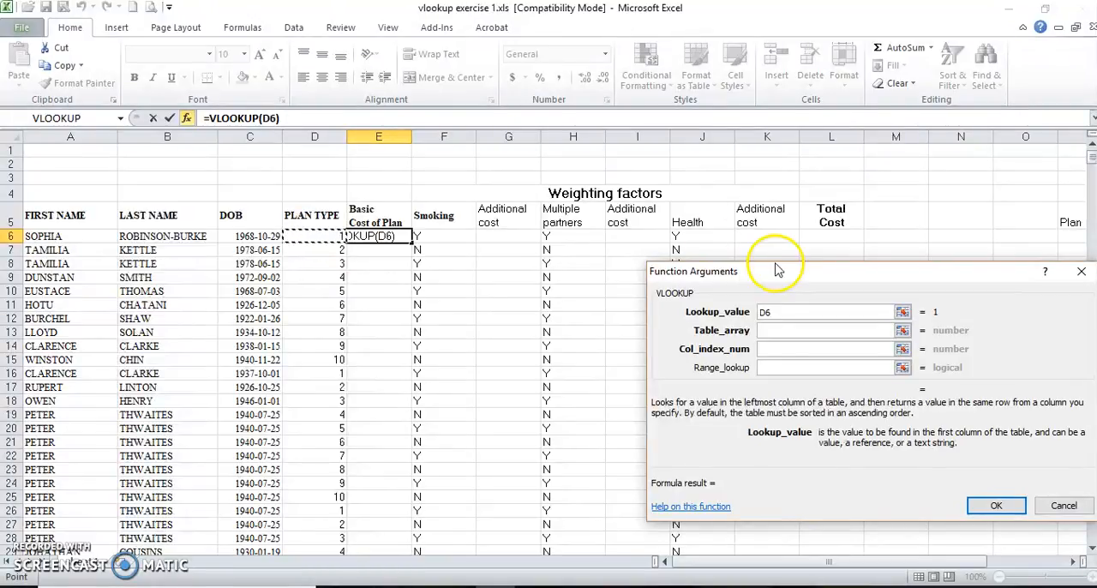
{"action": "left_click", "coordinate": [771, 331]}
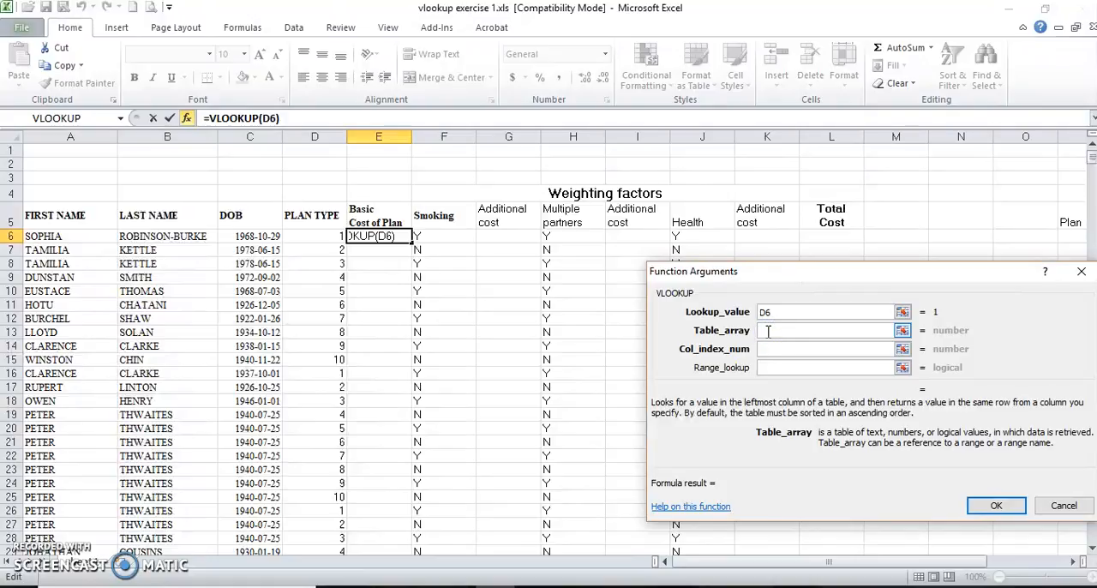
{"action": "type", "text": "lookup"}
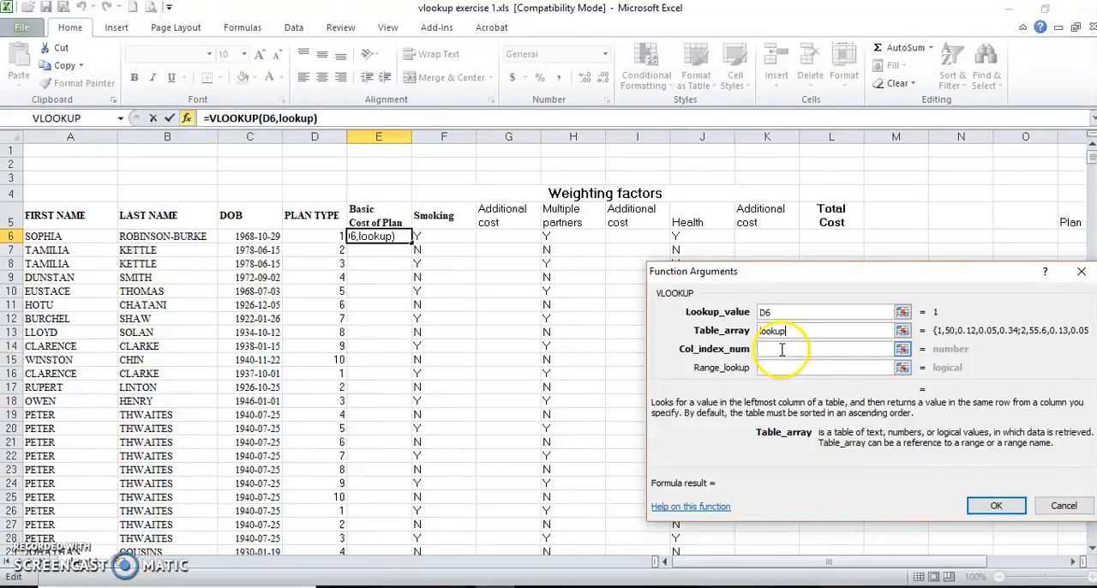
{"action": "left_click", "coordinate": [781, 349]}
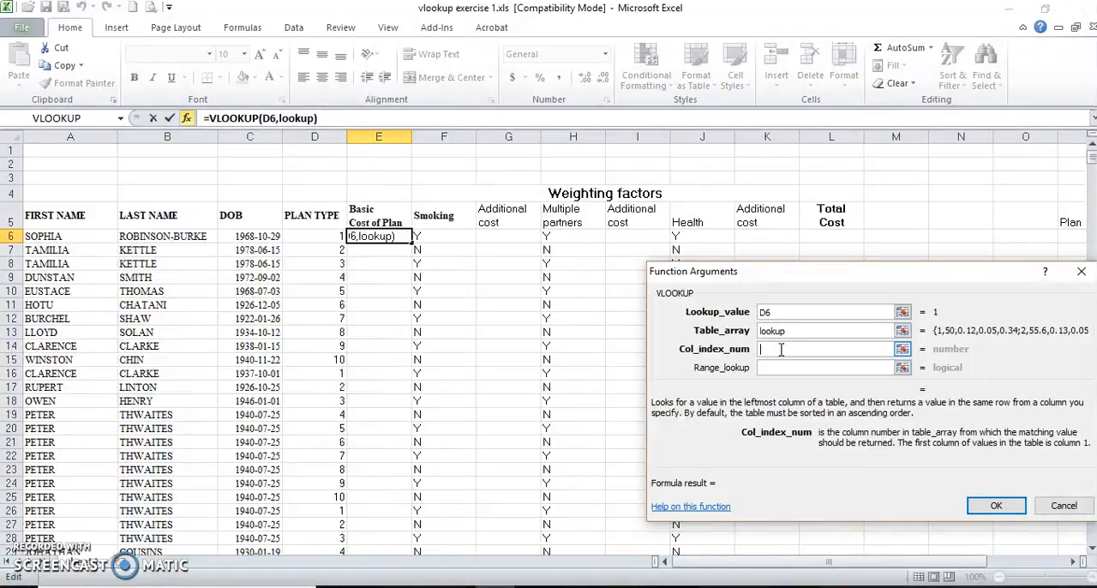
{"action": "type", "text": "2"}
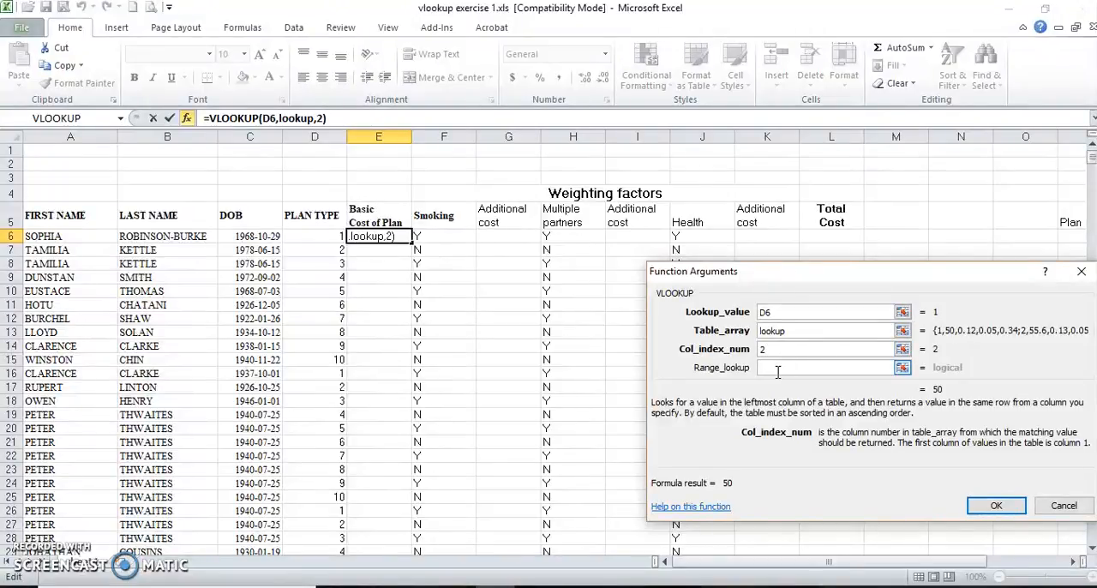
{"action": "left_click", "coordinate": [778, 368]}
{"action": "type", "text": "false"}
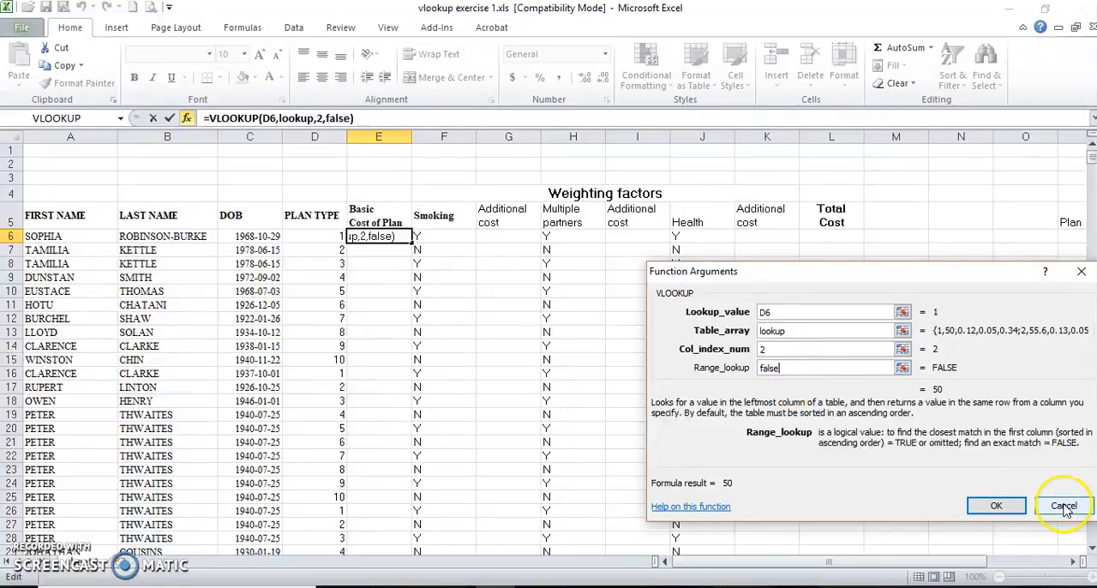
{"action": "left_click", "coordinate": [991, 506]}
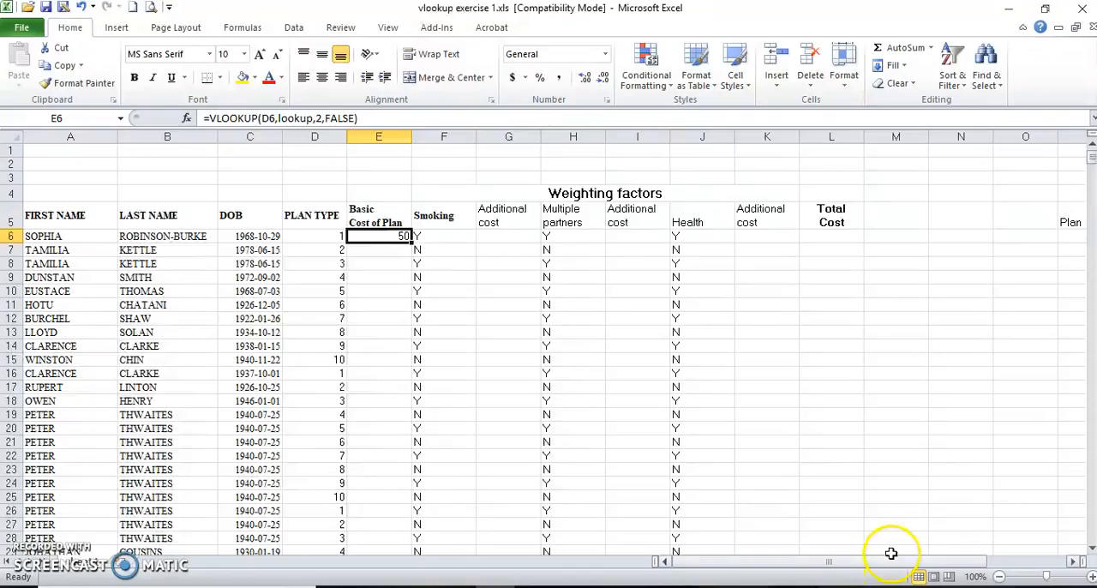
Compare the looked-up basic cost in E6 with the plan 1 entry in the rate table.
{"action": "left_click_drag", "start_coordinate": [891, 562], "coordinate": [958, 562]}
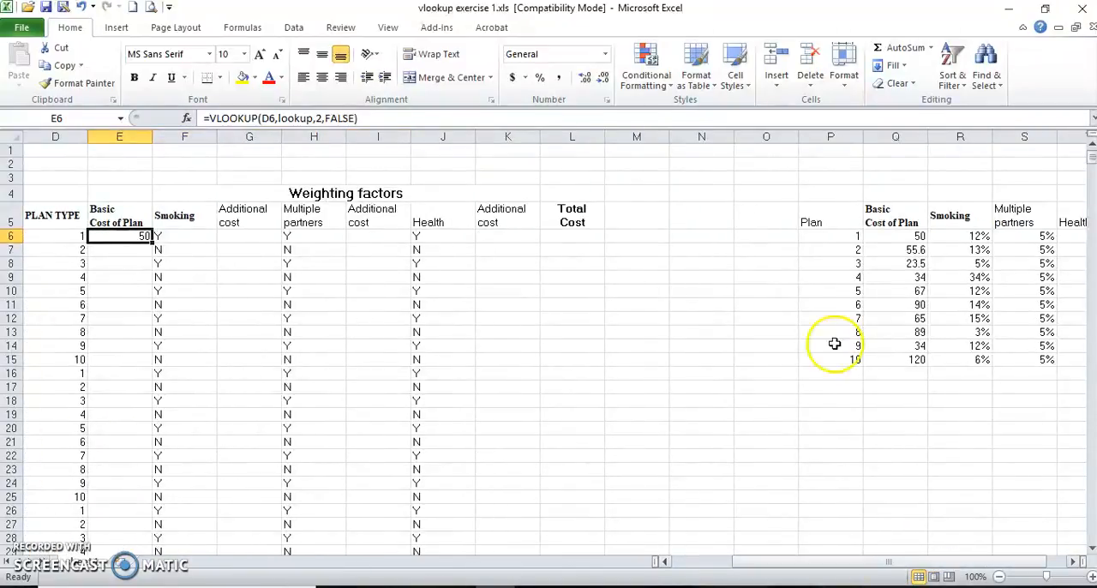
{"action": "left_click", "coordinate": [815, 236]}
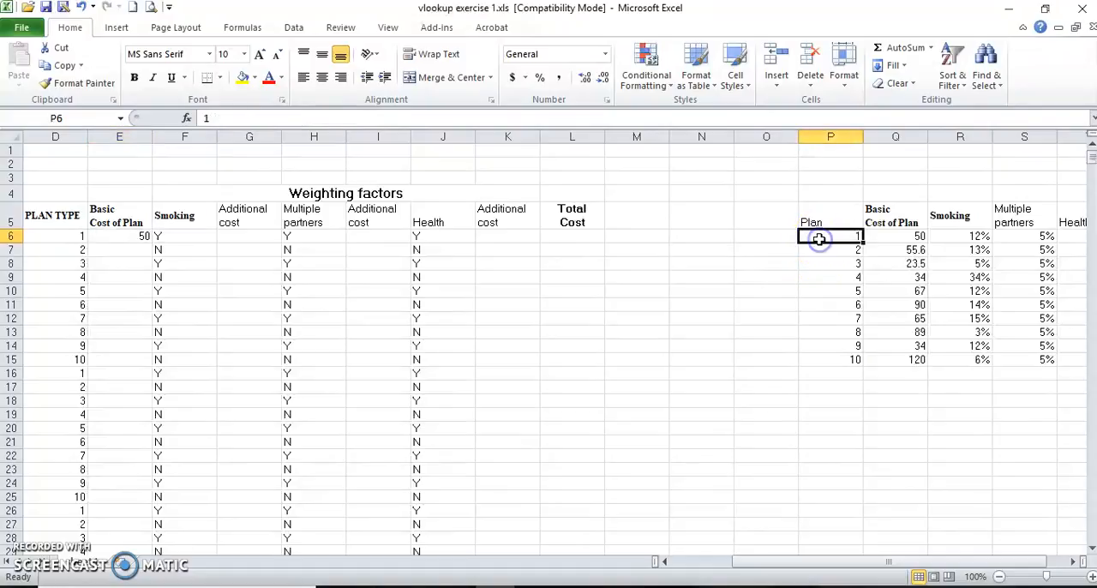
{"action": "left_click", "coordinate": [891, 235]}
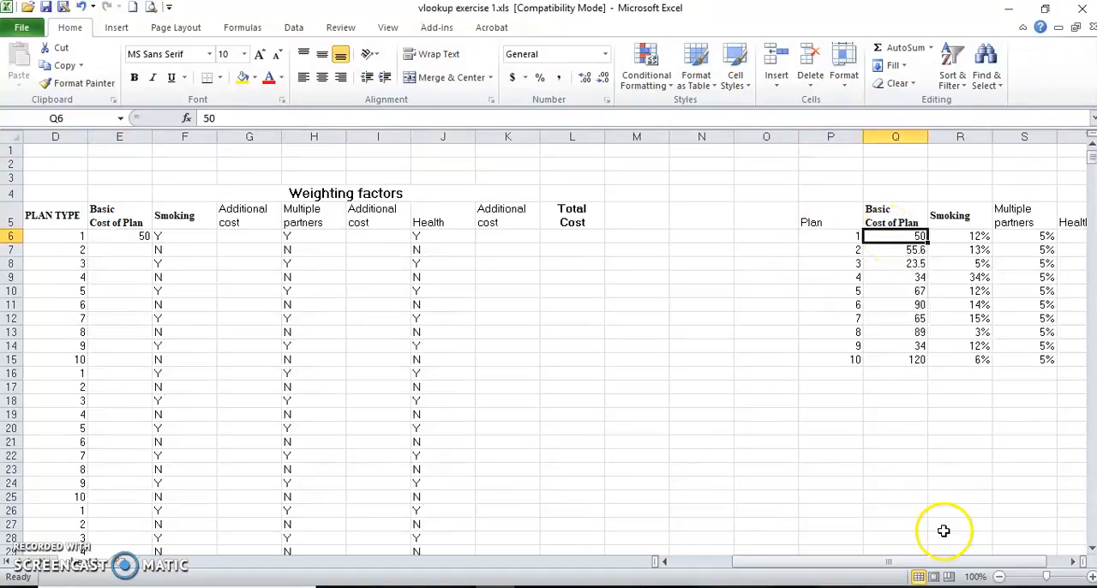
{"action": "left_click_drag", "start_coordinate": [942, 563], "coordinate": [830, 567]}
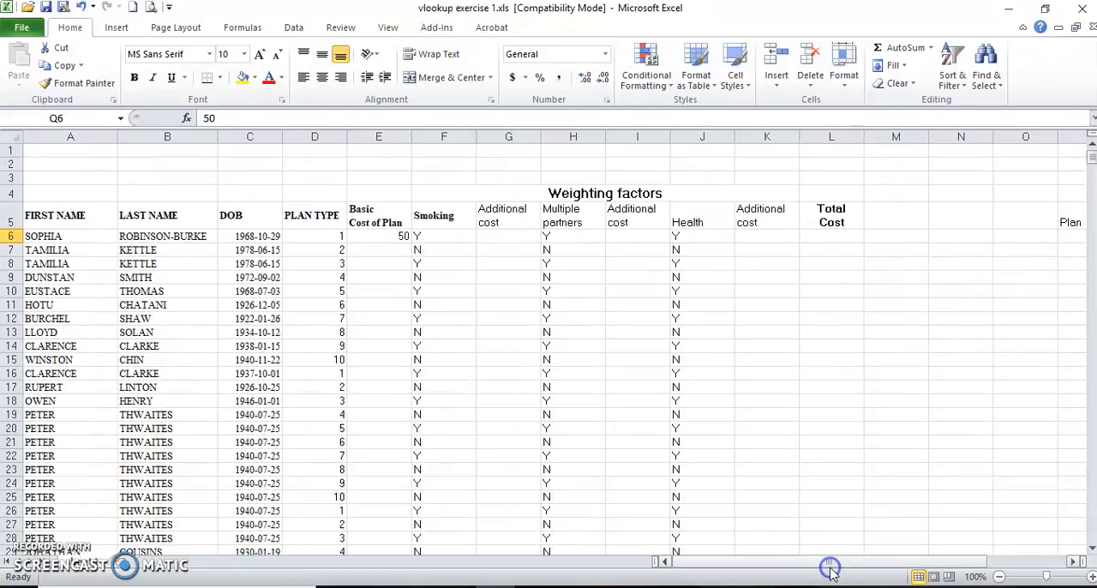
{"action": "left_click", "coordinate": [390, 238]}
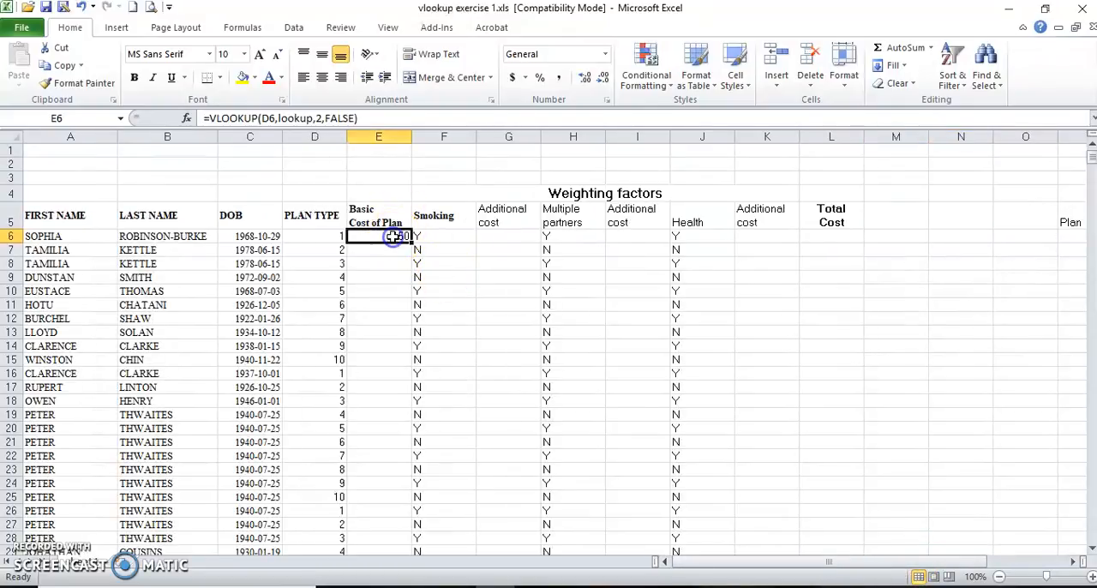
Insert a VLOOKUP function in G6, the first Additional cost cell for Smoking.
{"action": "left_click", "coordinate": [495, 237]}
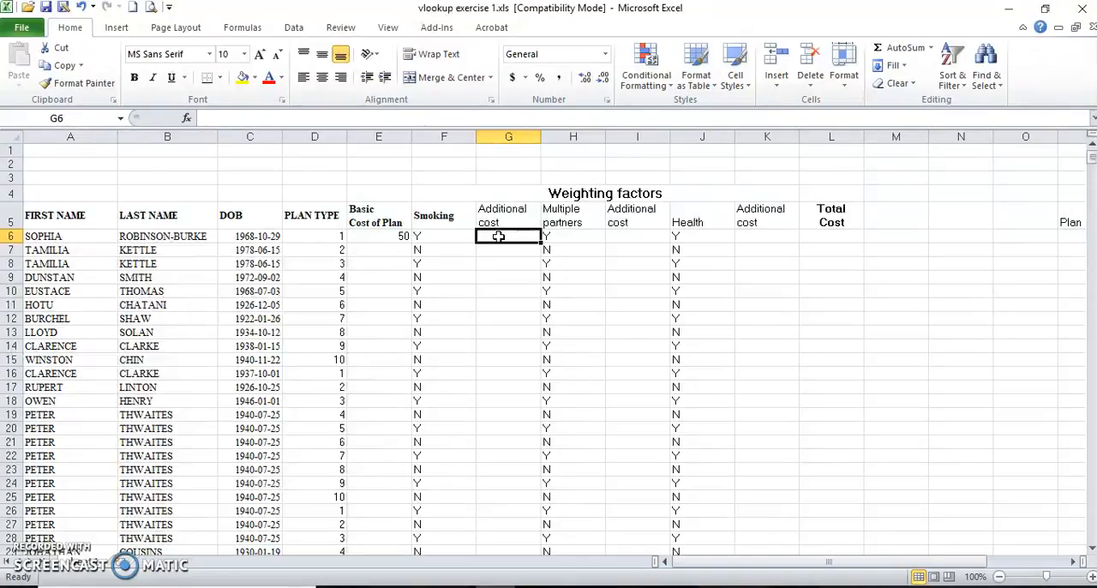
{"action": "left_click", "coordinate": [187, 120]}
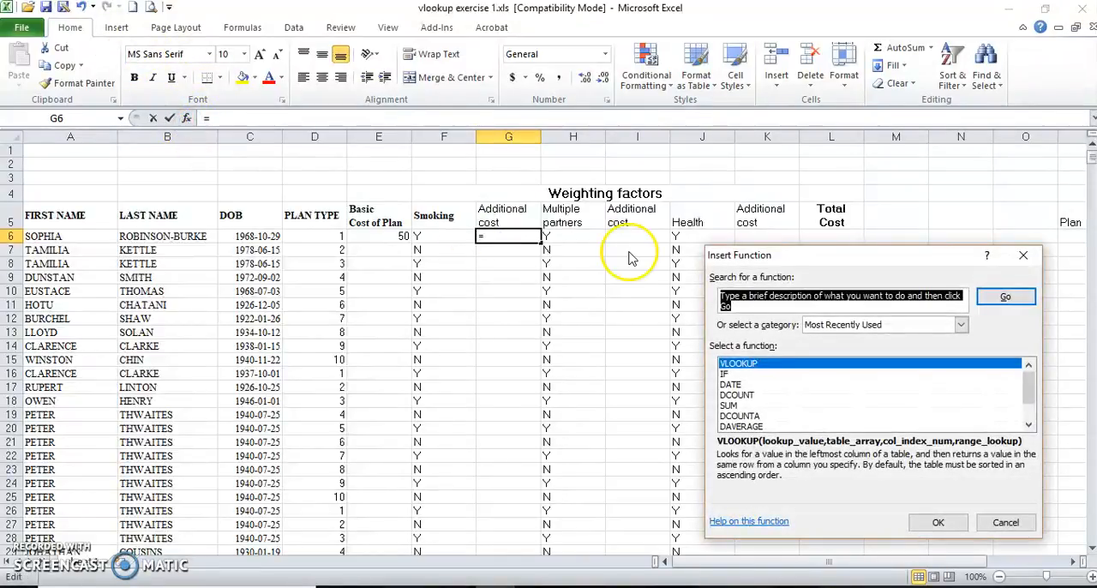
{"action": "left_click", "coordinate": [739, 363]}
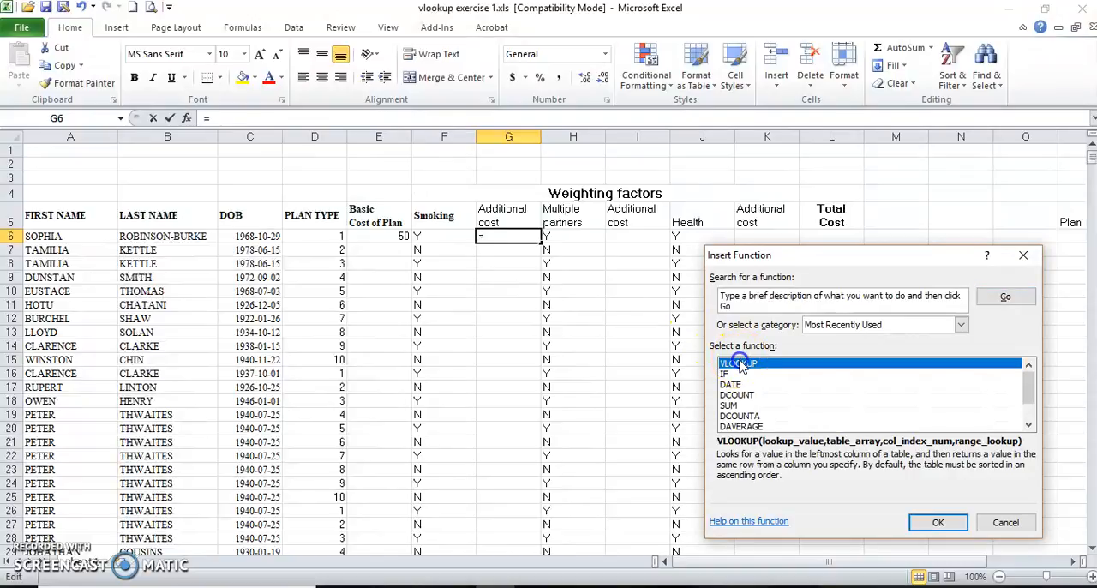
{"action": "double_click", "coordinate": [738, 363]}
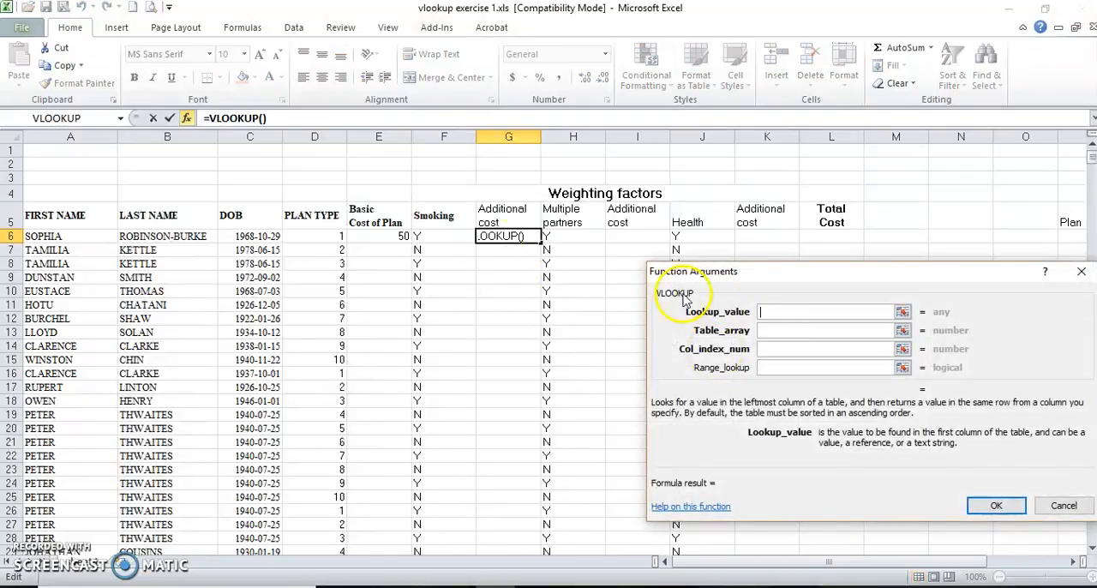
Set the G6 VLOOKUP's lookup value to D6 and its table array to the named range lookup.
{"action": "left_click", "coordinate": [315, 235]}
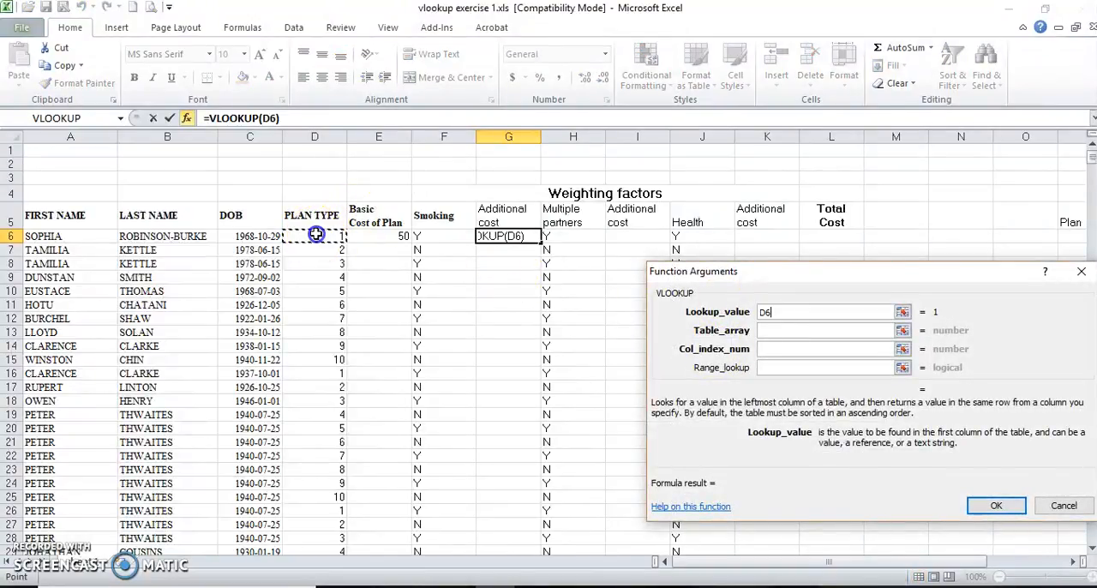
{"action": "left_click", "coordinate": [773, 332]}
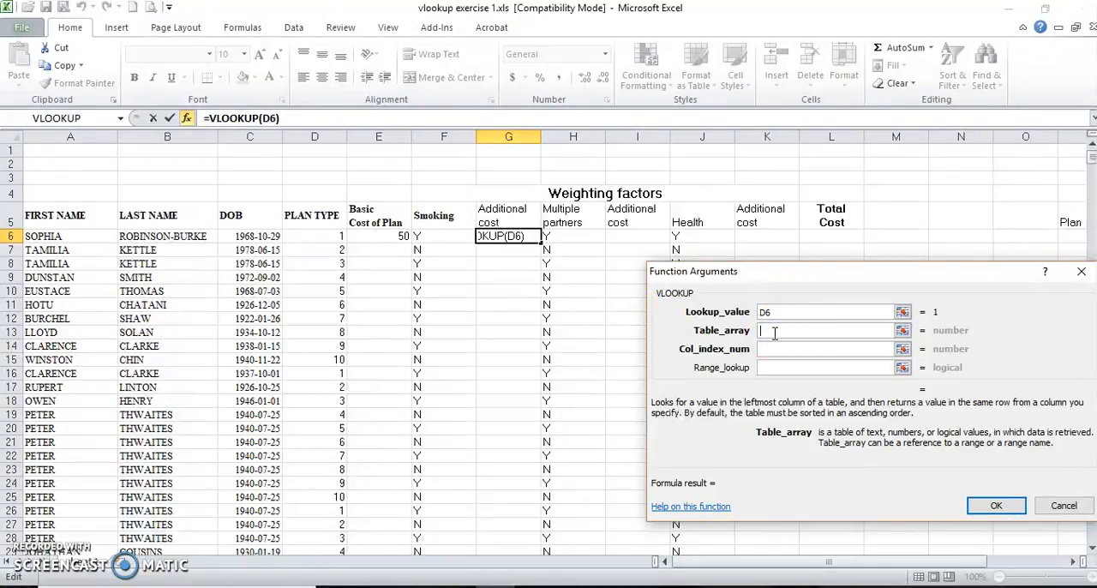
{"action": "type", "text": "l"}
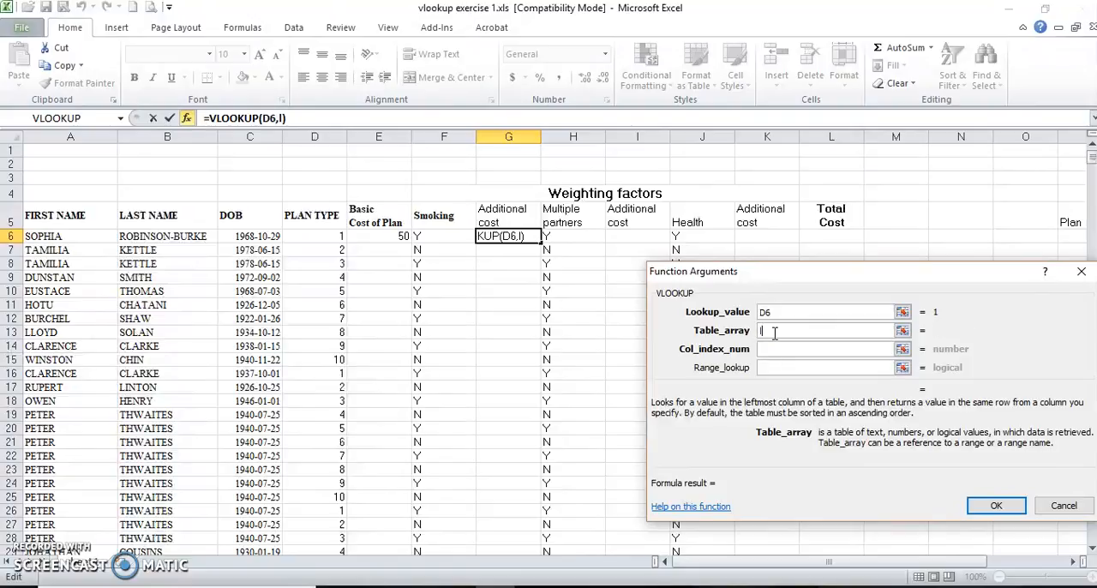
{"action": "type", "text": "ooku"}
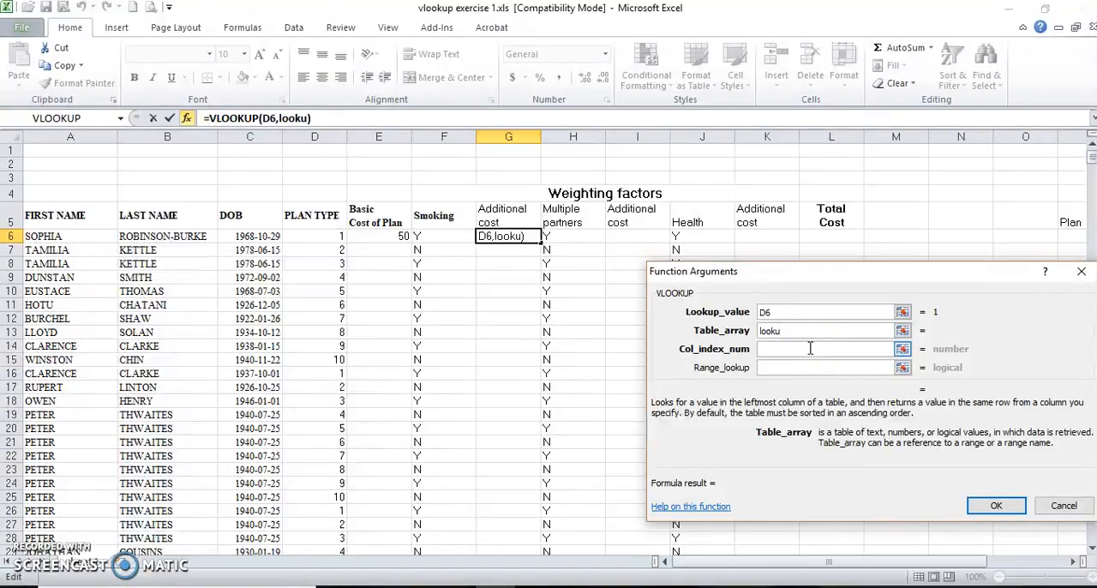
{"action": "type", "text": "p"}
Complete the G6 VLOOKUP with column index 3 and range lookup false.
{"action": "left_click", "coordinate": [803, 349]}
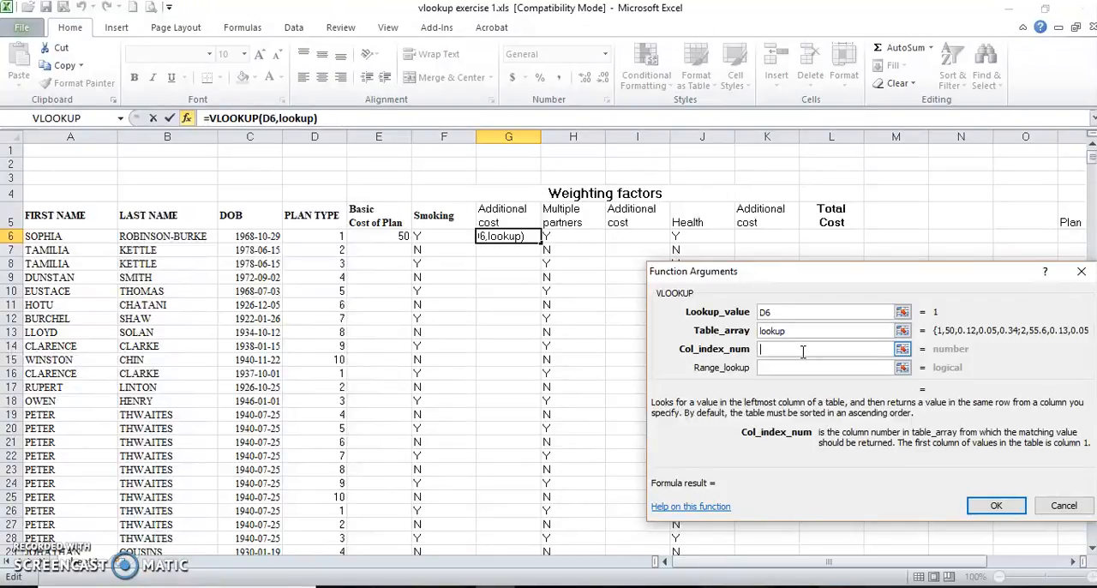
{"action": "type", "text": "3"}
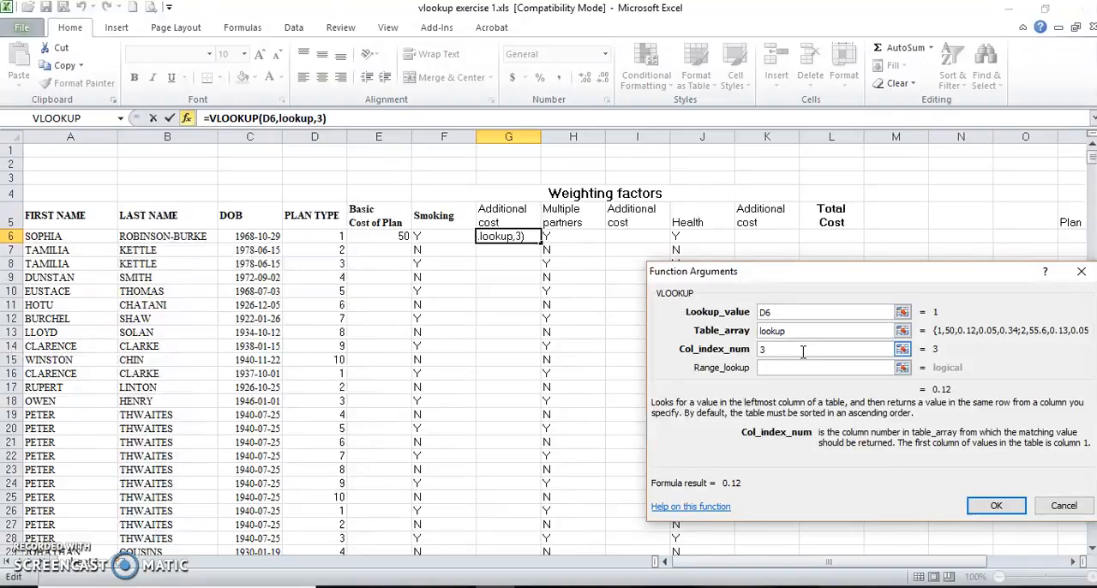
{"action": "left_click", "coordinate": [792, 367]}
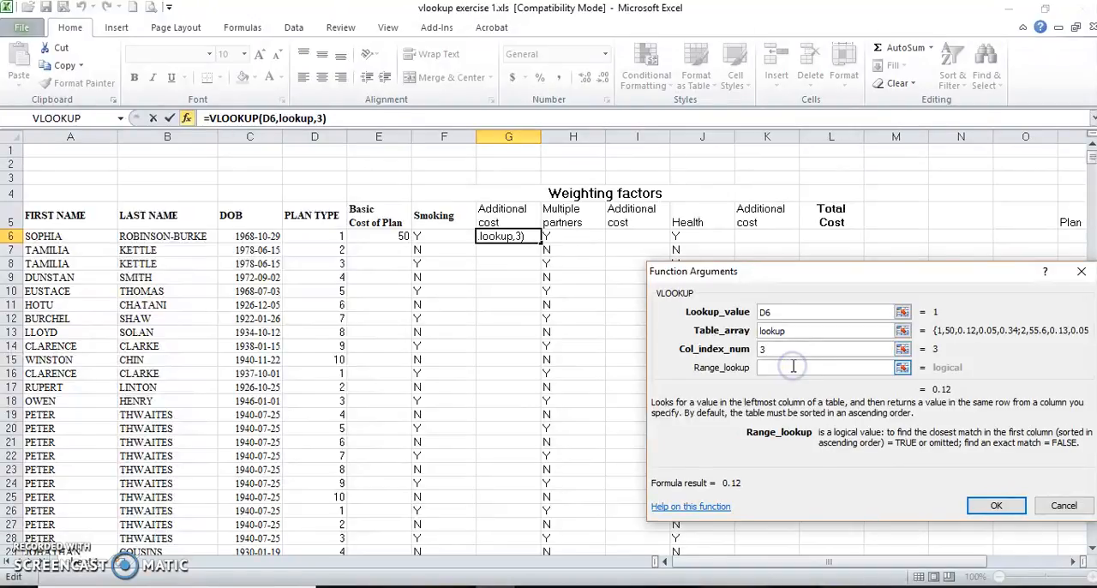
{"action": "type", "text": "f"}
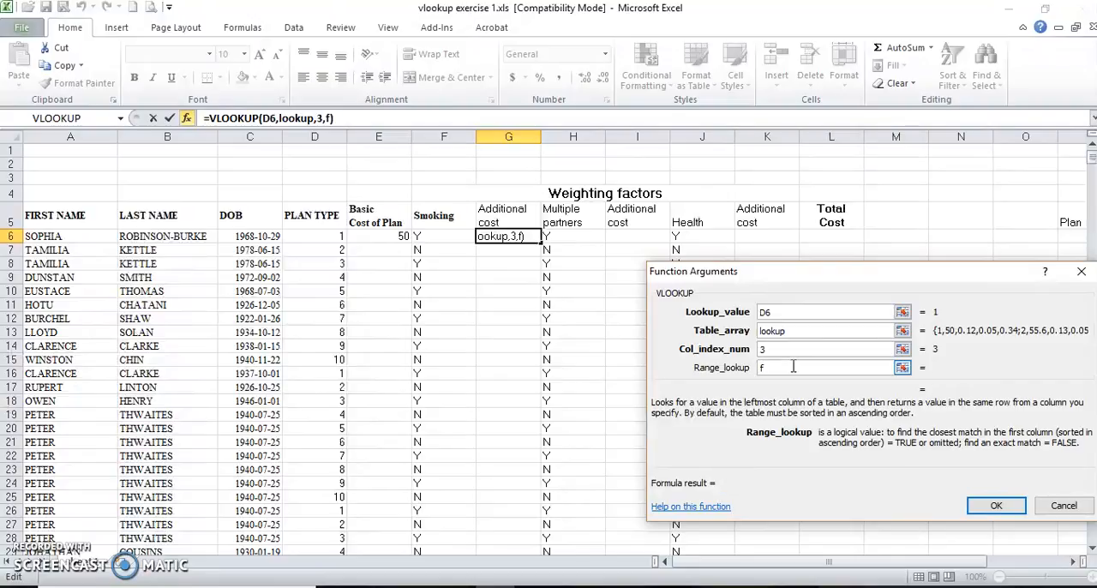
{"action": "type", "text": "alse"}
{"action": "left_click", "coordinate": [996, 506]}
Check the plan 1 smoking rate in the rate table and multiply the G6 VLOOKUP by the basic cost in E6.
{"action": "left_click_drag", "start_coordinate": [910, 564], "coordinate": [967, 566]}
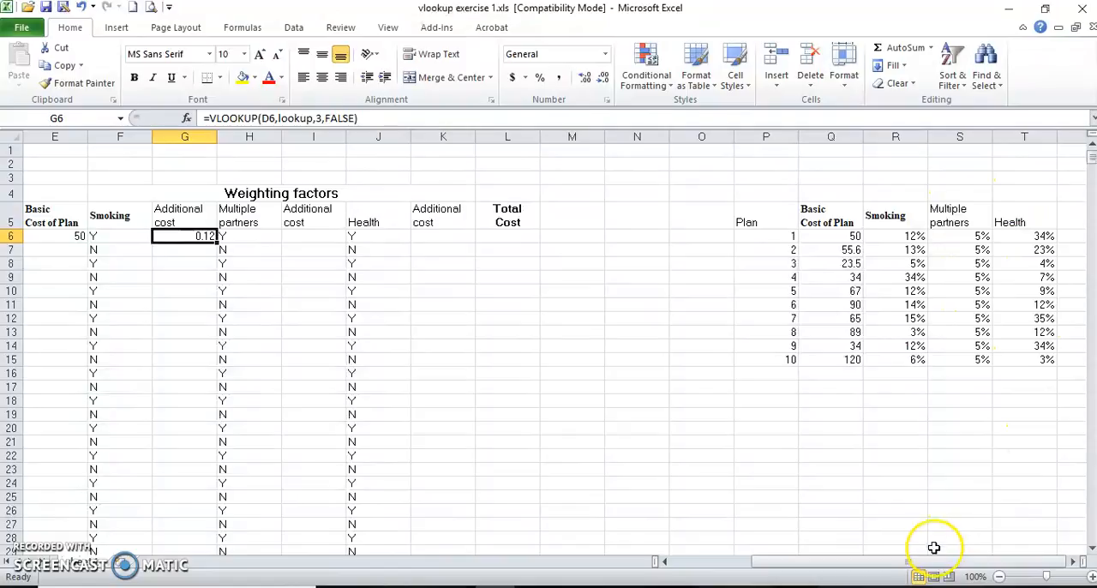
{"action": "left_click_drag", "start_coordinate": [919, 560], "coordinate": [809, 561]}
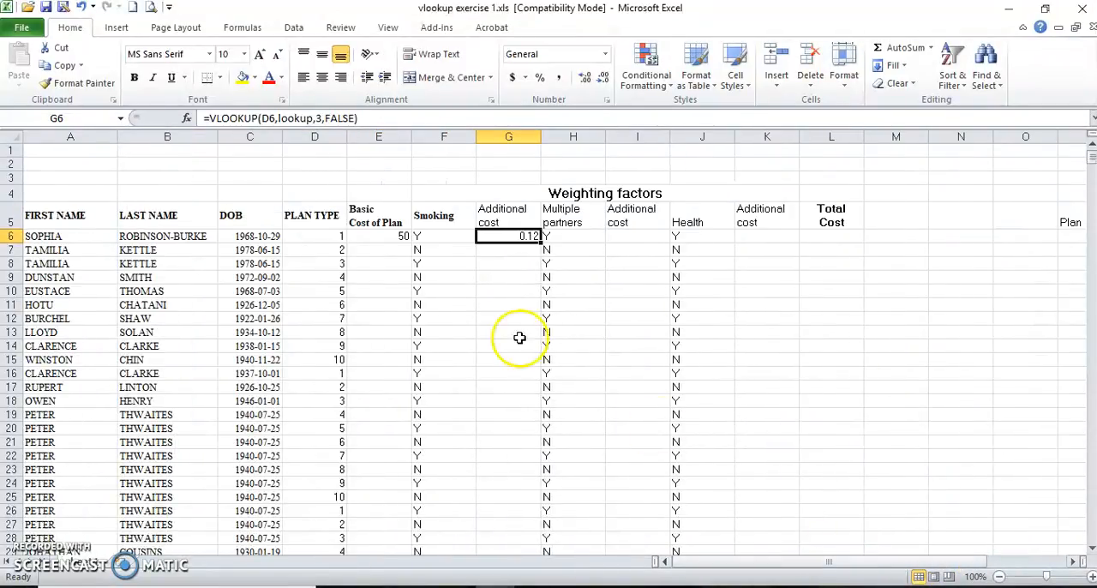
{"action": "left_click", "coordinate": [395, 118]}
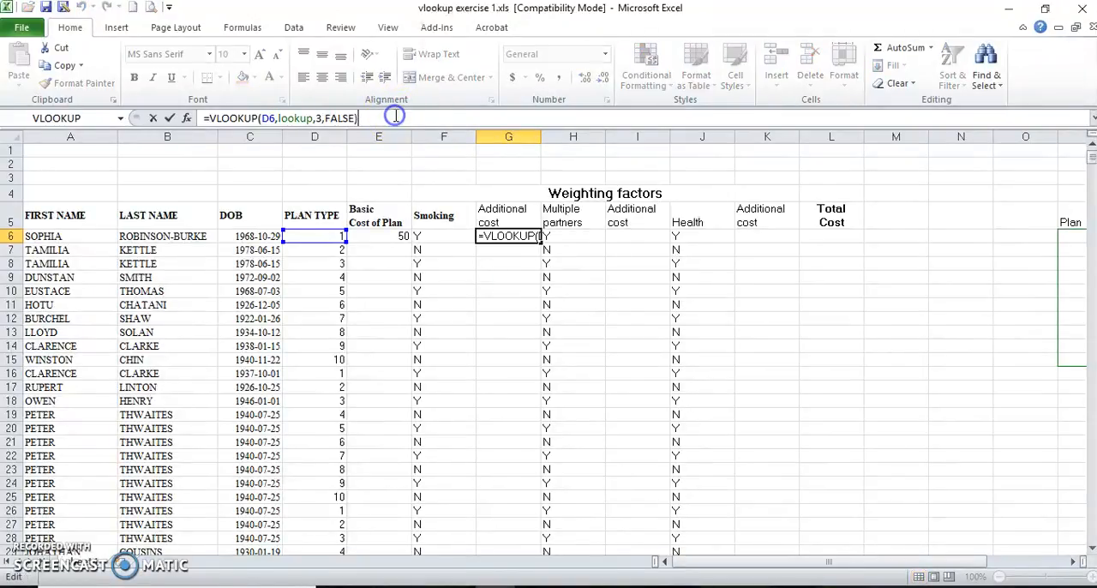
{"action": "type", "text": "*"}
{"action": "left_click", "coordinate": [397, 236]}
{"action": "key", "text": "Return"}
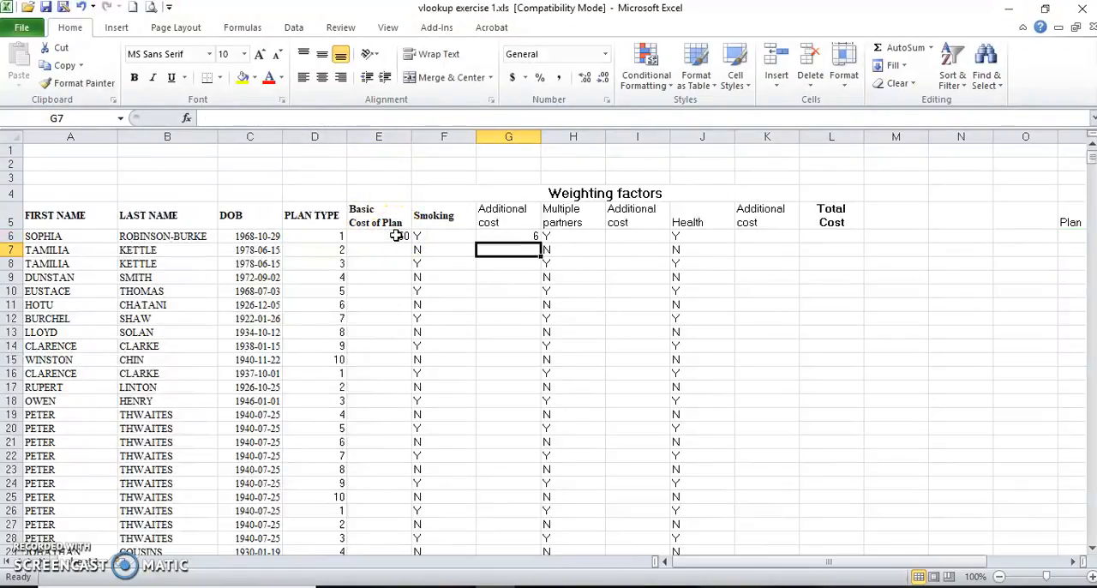
Wrap the G6 formula in an IF that tests F6="y" and uses the VLOOKUP calculation as the value if true.
{"action": "left_click", "coordinate": [530, 236]}
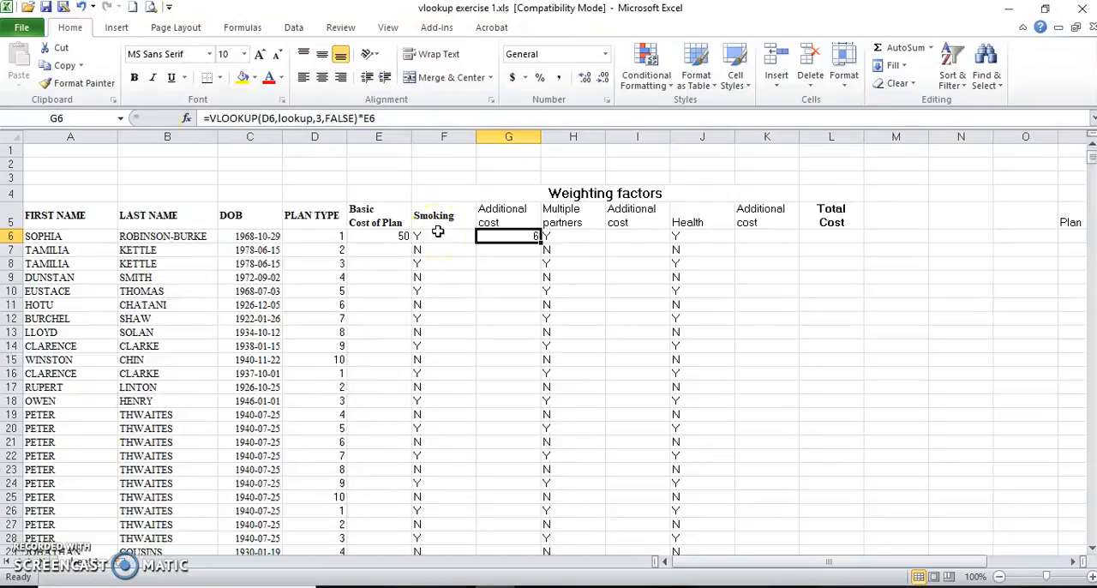
{"action": "key", "text": "F2"}
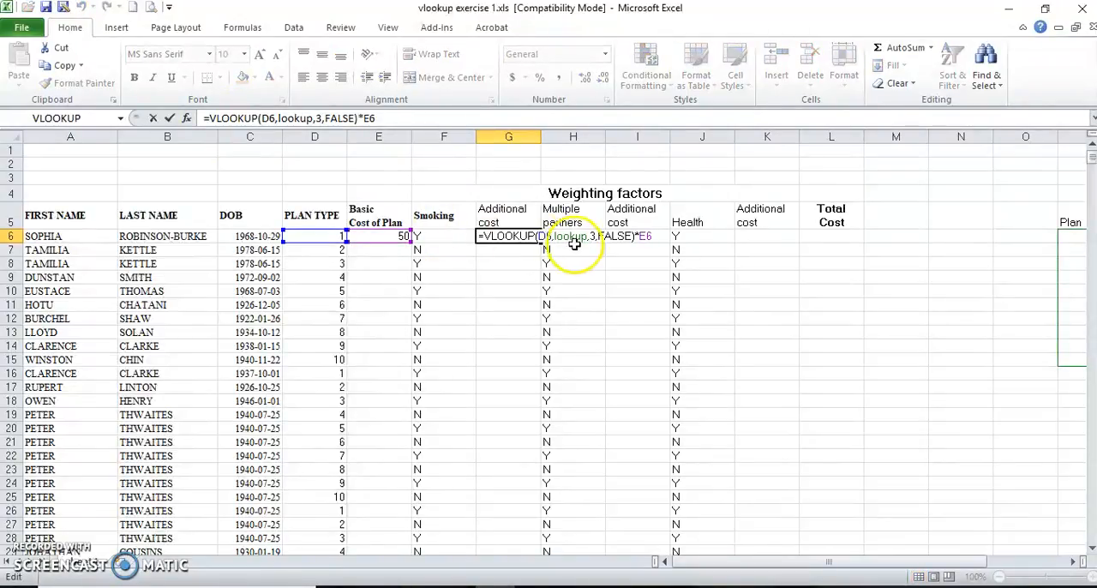
{"action": "left_click", "coordinate": [487, 239]}
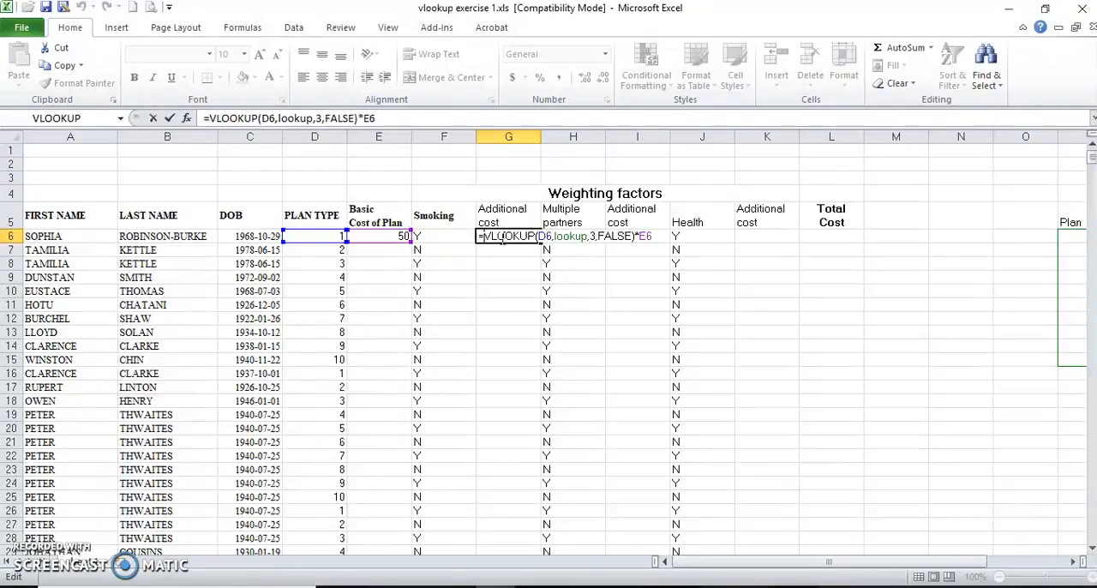
{"action": "type", "text": "if"}
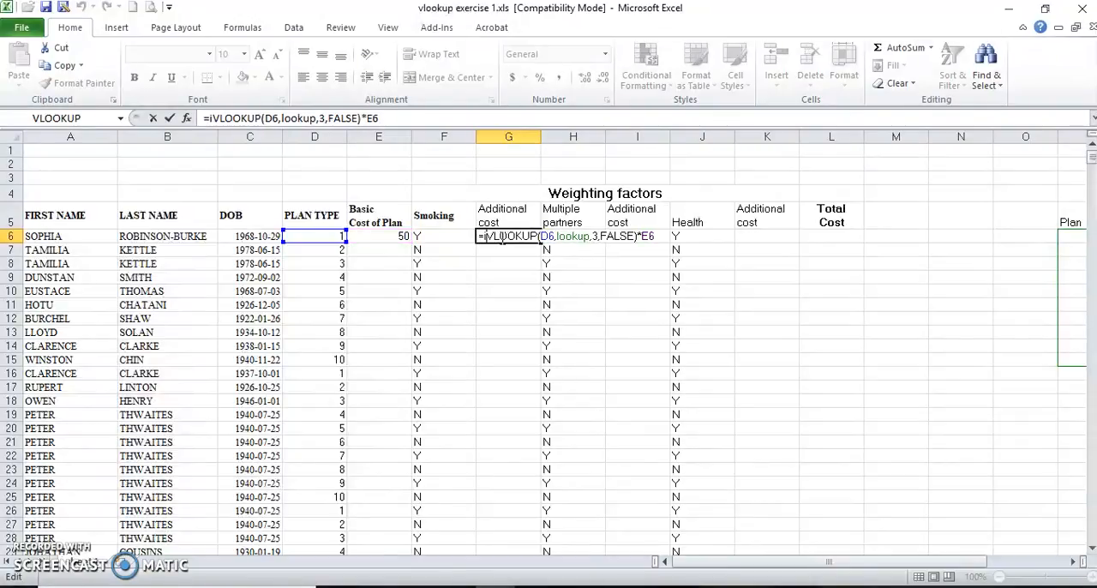
{"action": "type", "text": "("}
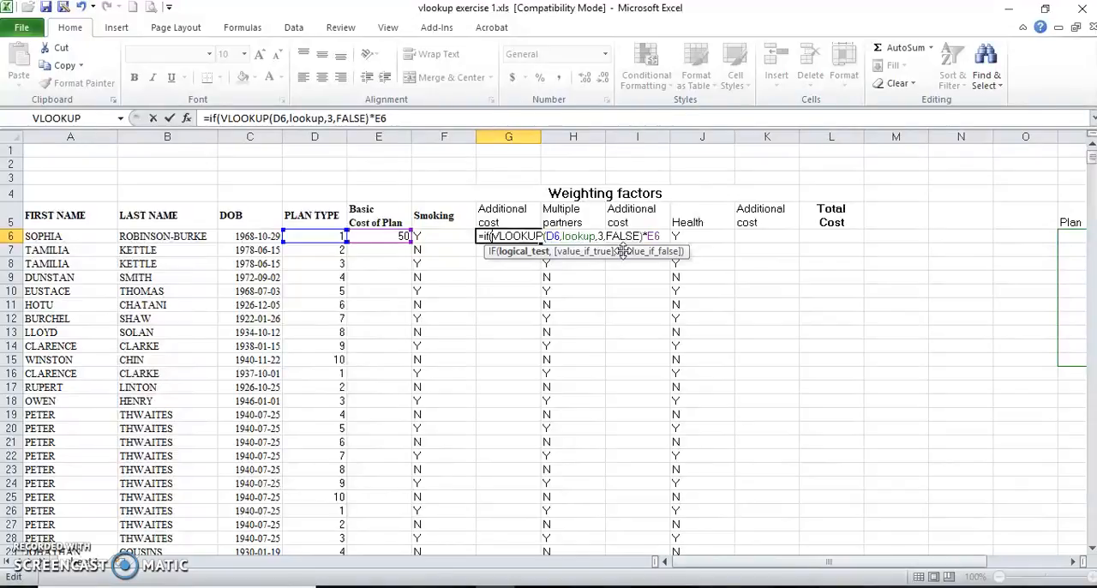
{"action": "left_click", "coordinate": [442, 238]}
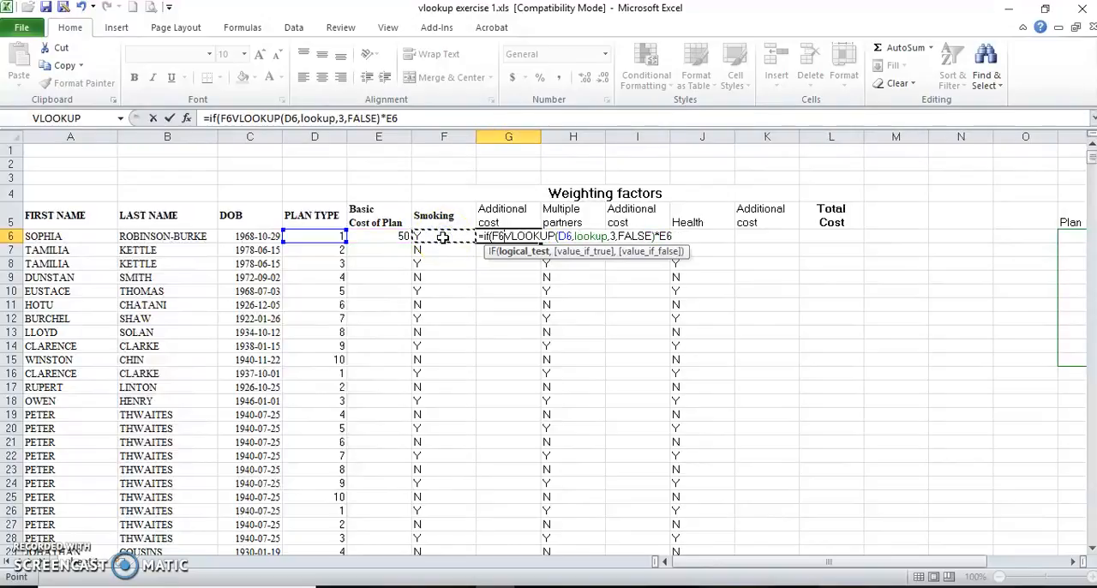
{"action": "type", "text": "=\"y\""}
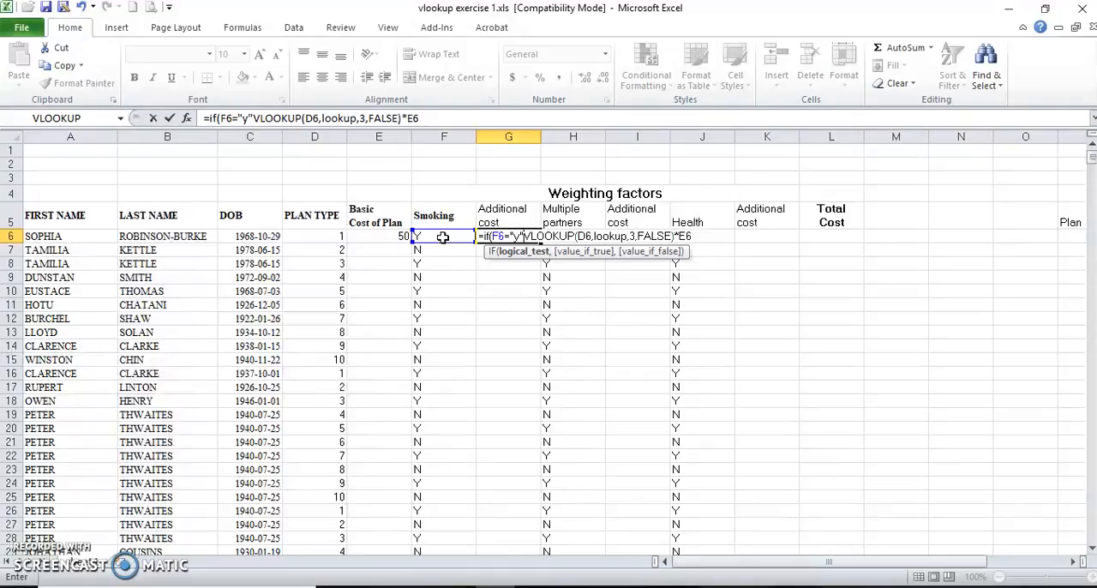
{"action": "type", "text": ","}
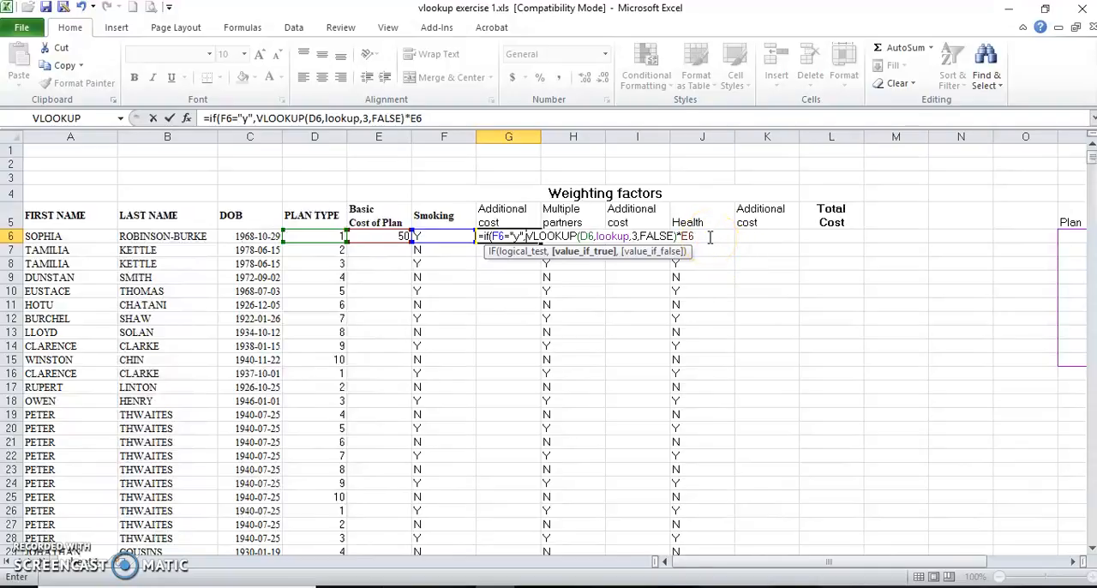
Finish the IF in G6 with 0 as the value if false, and close the MySQL Installer window.
{"action": "left_click", "coordinate": [709, 237]}
{"action": "type", "text": ","}
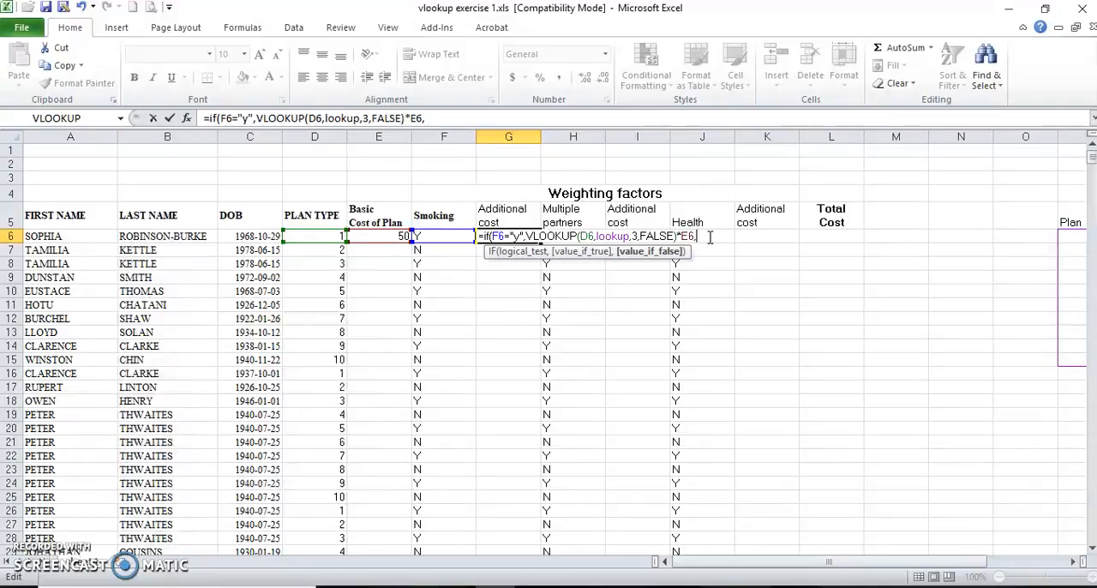
{"action": "type", "text": "0)"}
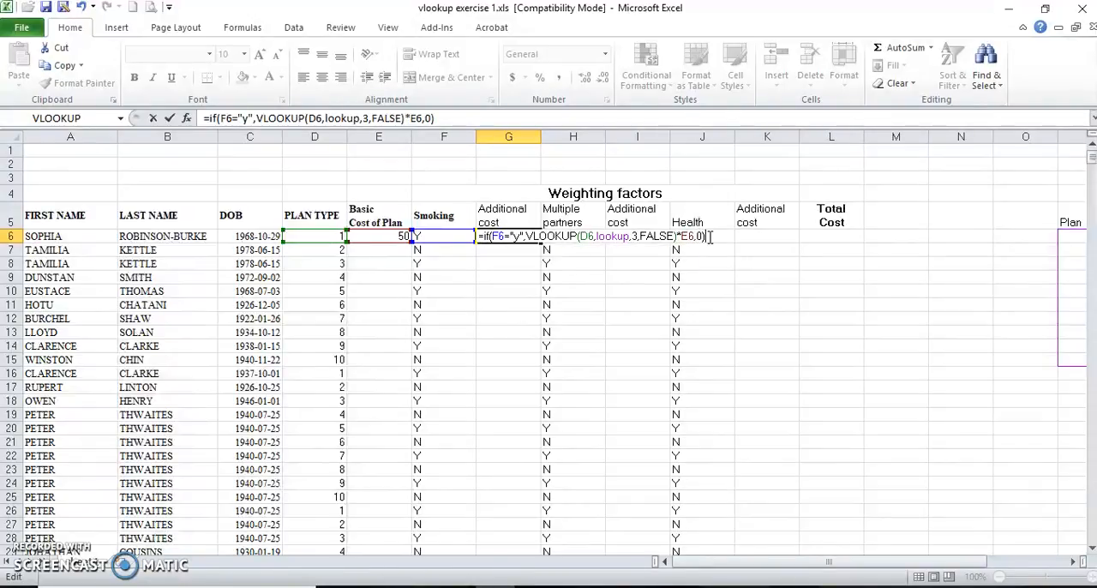
{"action": "left_click", "coordinate": [170, 118]}
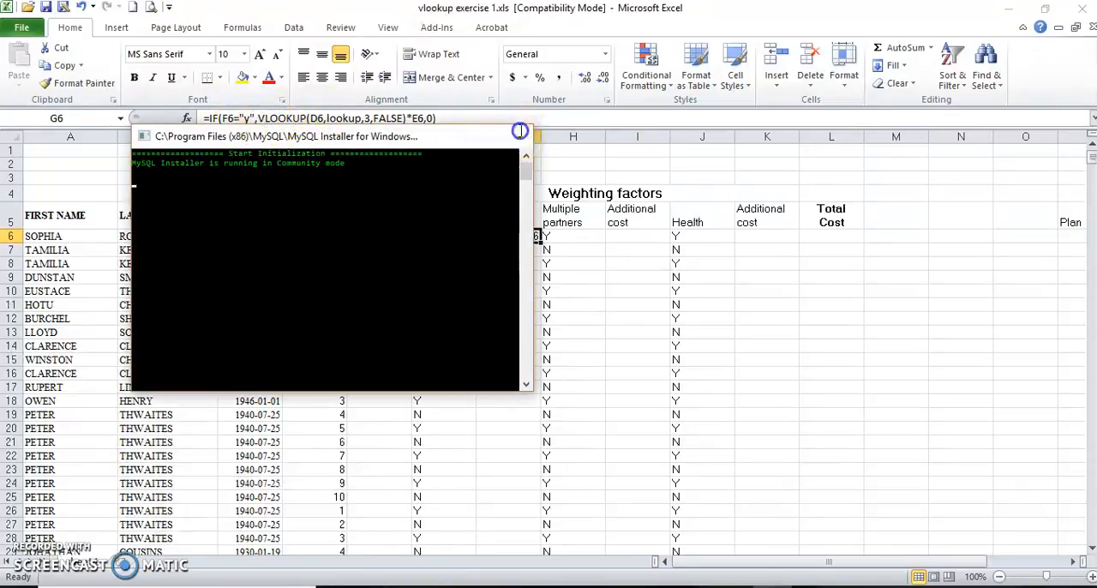
{"action": "left_click", "coordinate": [514, 135]}
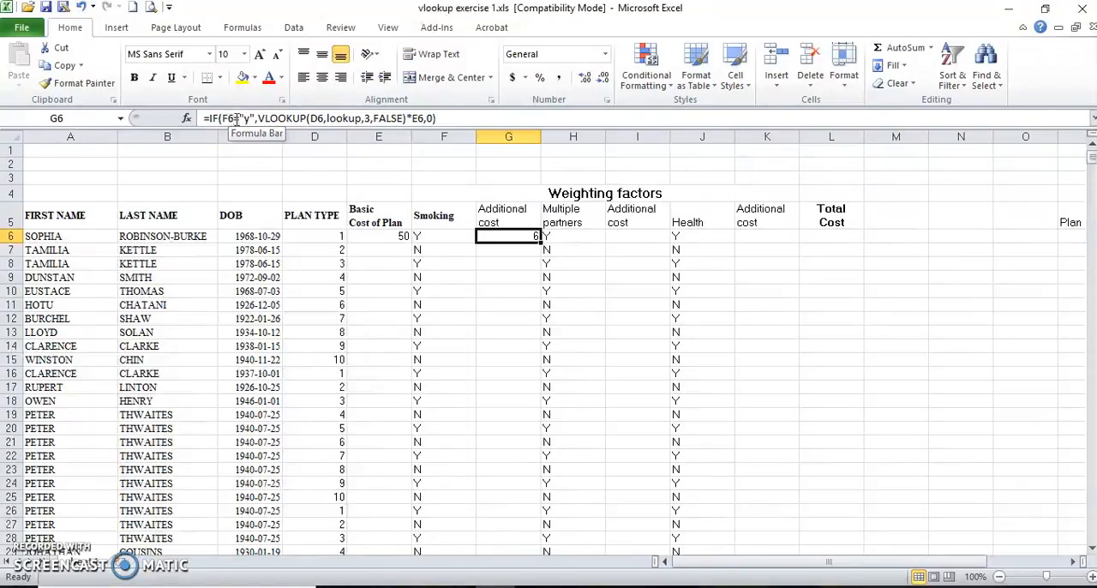
Lock the column of the basic cost reference in the G6 formula as $E6.
{"action": "left_click", "coordinate": [420, 118]}
{"action": "double_click", "coordinate": [417, 120]}
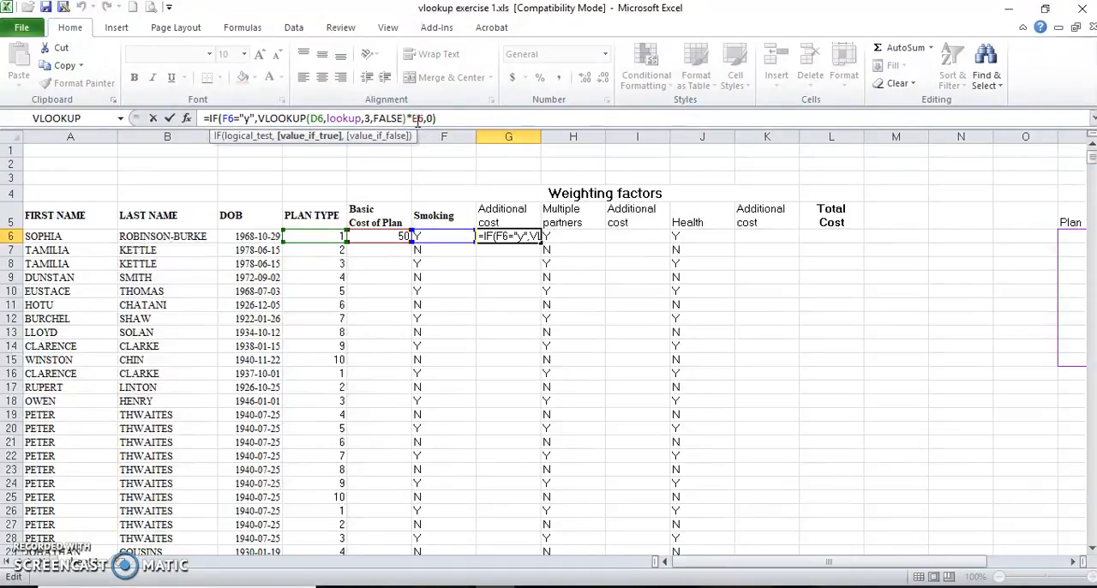
{"action": "key", "text": "F4"}
{"action": "key", "text": "F4"}
{"action": "key", "text": "F4"}
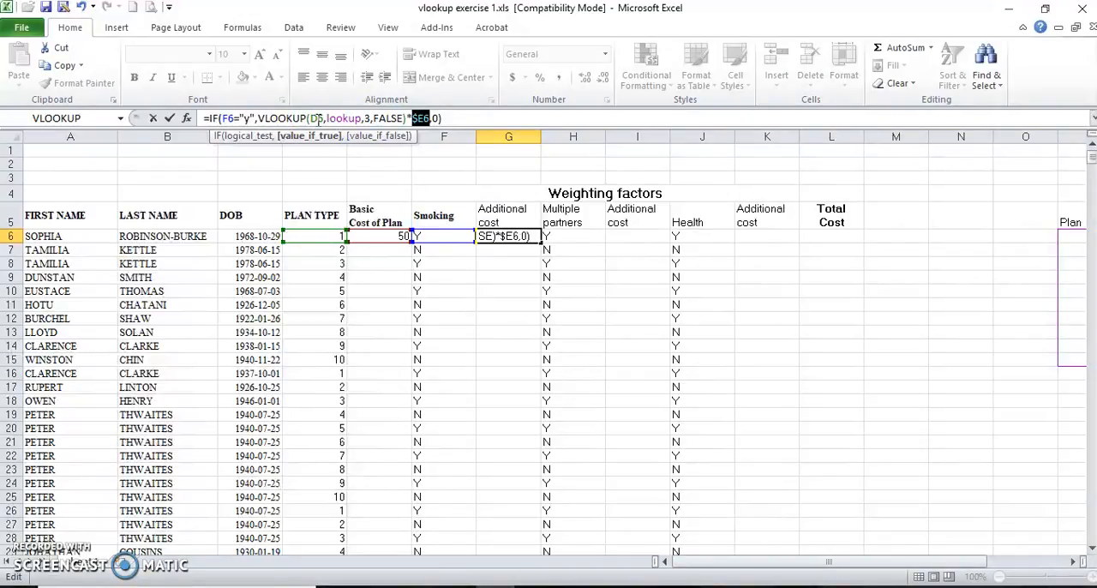
Lock the column of the plan type reference in the G6 formula as $D6 and accept the formula.
{"action": "left_click", "coordinate": [314, 119]}
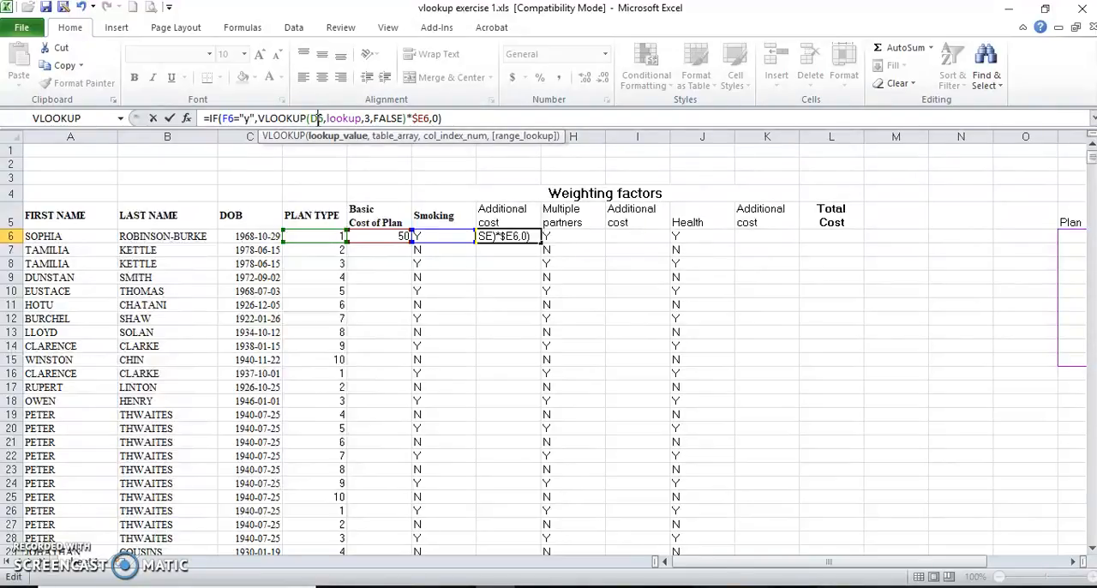
{"action": "key", "text": "F4"}
{"action": "key", "text": "F4"}
{"action": "key", "text": "F4"}
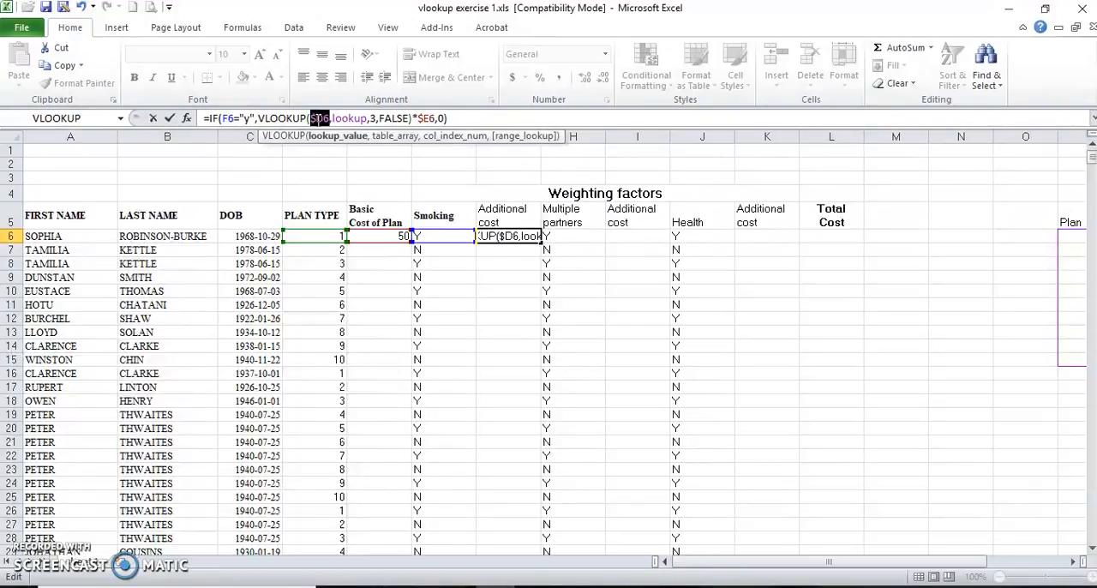
{"action": "left_click", "coordinate": [169, 120]}
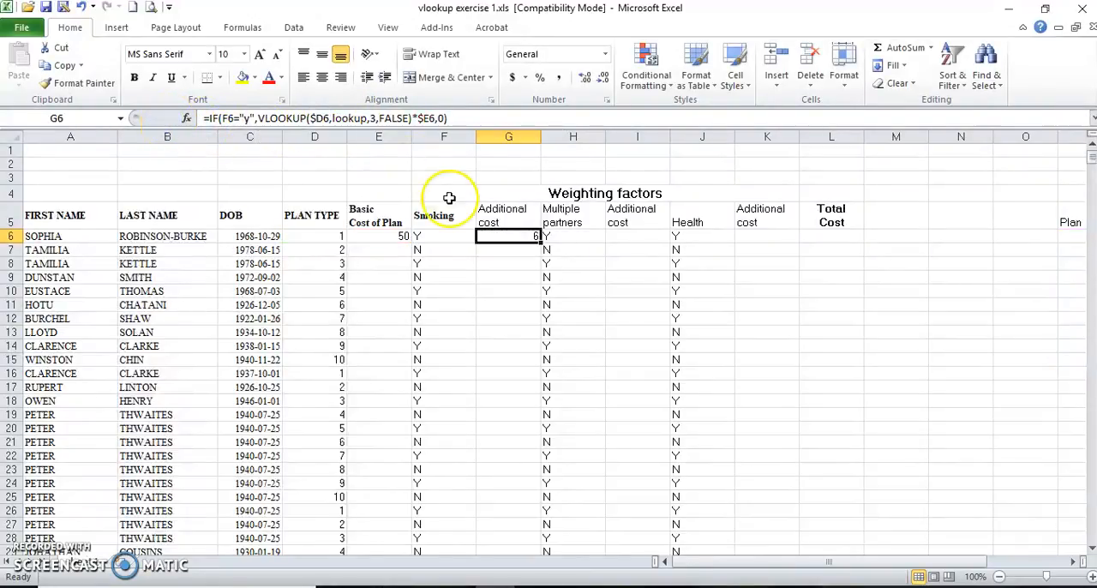
Copy the G6 formula into I6 and K6, the Additional cost cells for Multiple partners and Health.
{"action": "key", "text": "ctrl+c"}
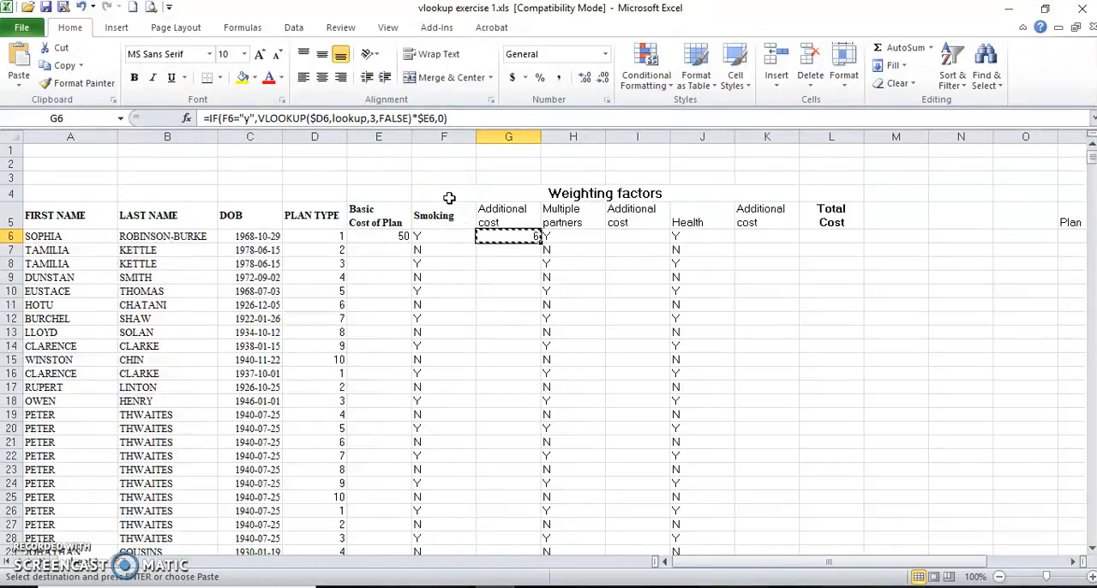
{"action": "left_click", "coordinate": [620, 239]}
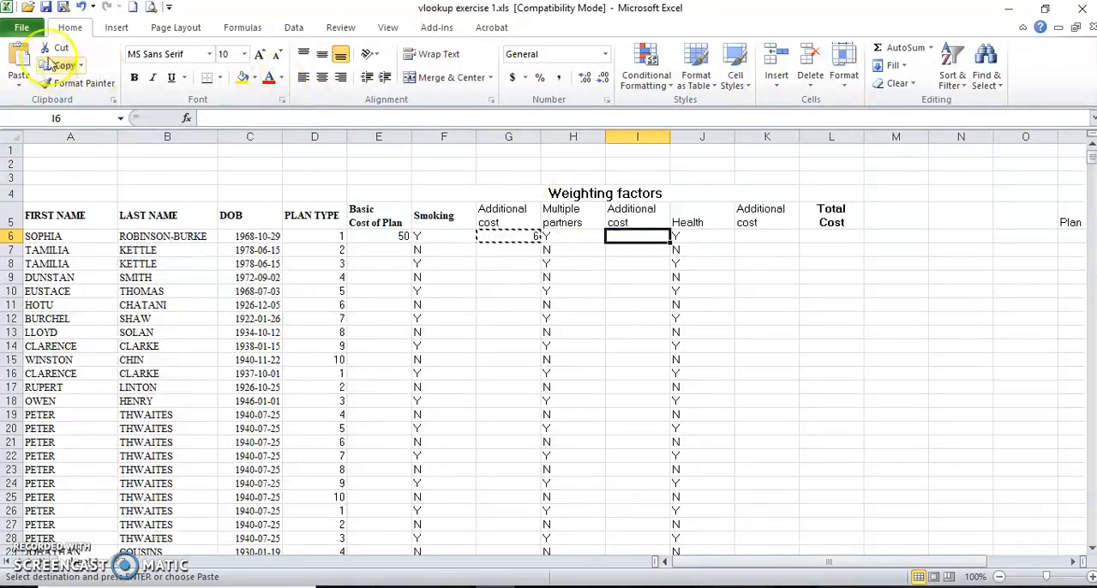
{"action": "left_click", "coordinate": [26, 58]}
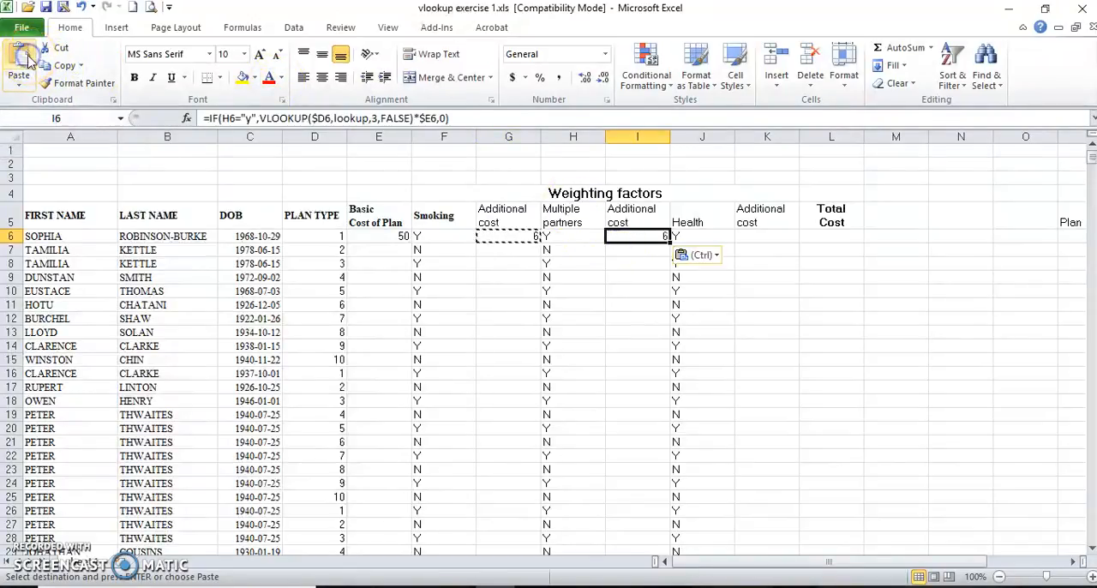
{"action": "left_click", "coordinate": [756, 235]}
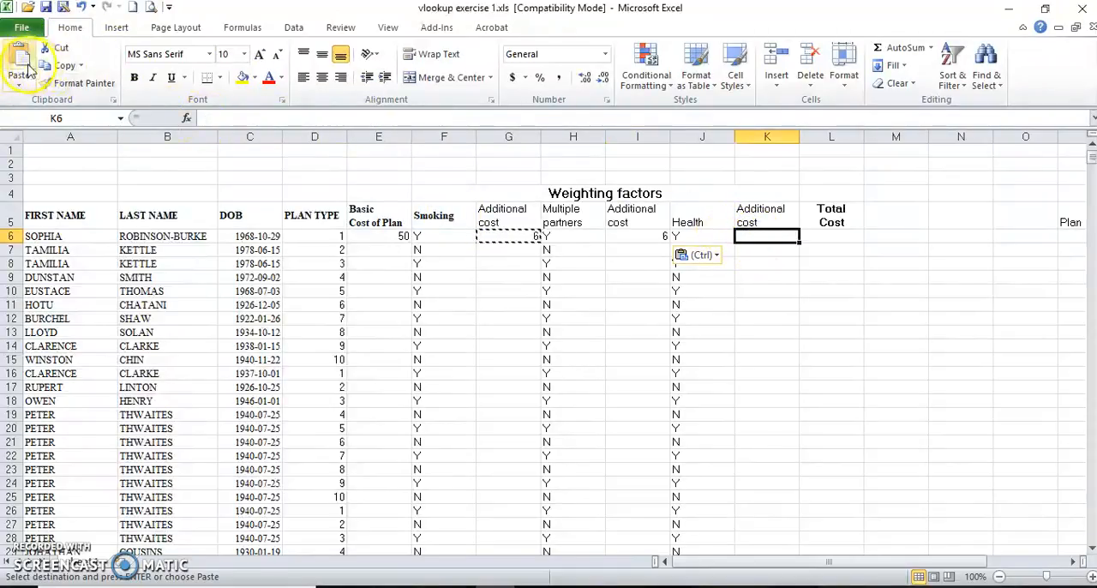
{"action": "left_click", "coordinate": [26, 69]}
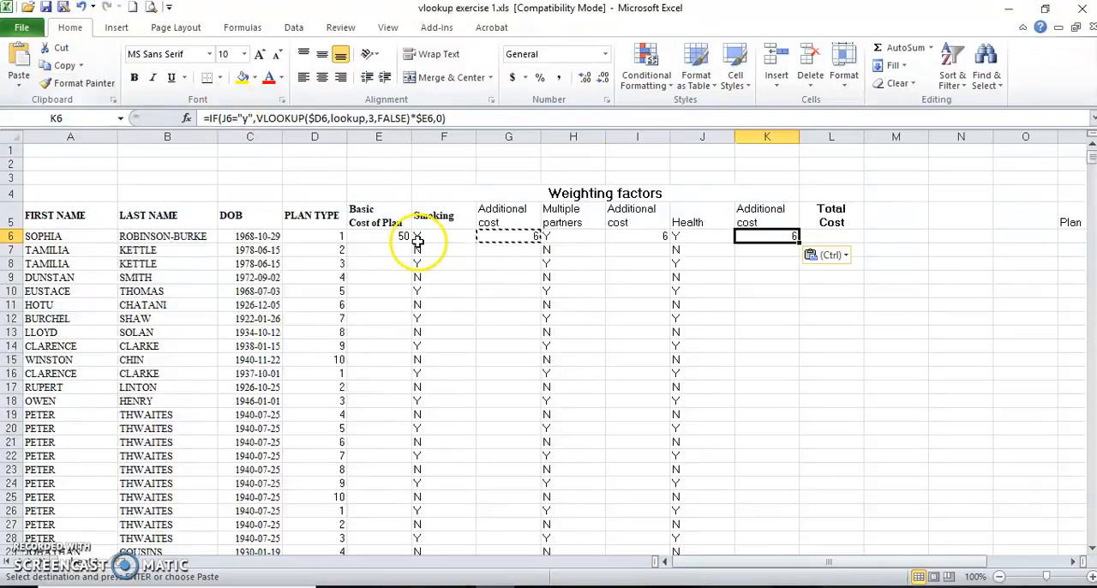
Set the VLOOKUP column index in the I6 Multiple partners cost formula to 4 and accept it.
{"action": "left_click", "coordinate": [621, 235]}
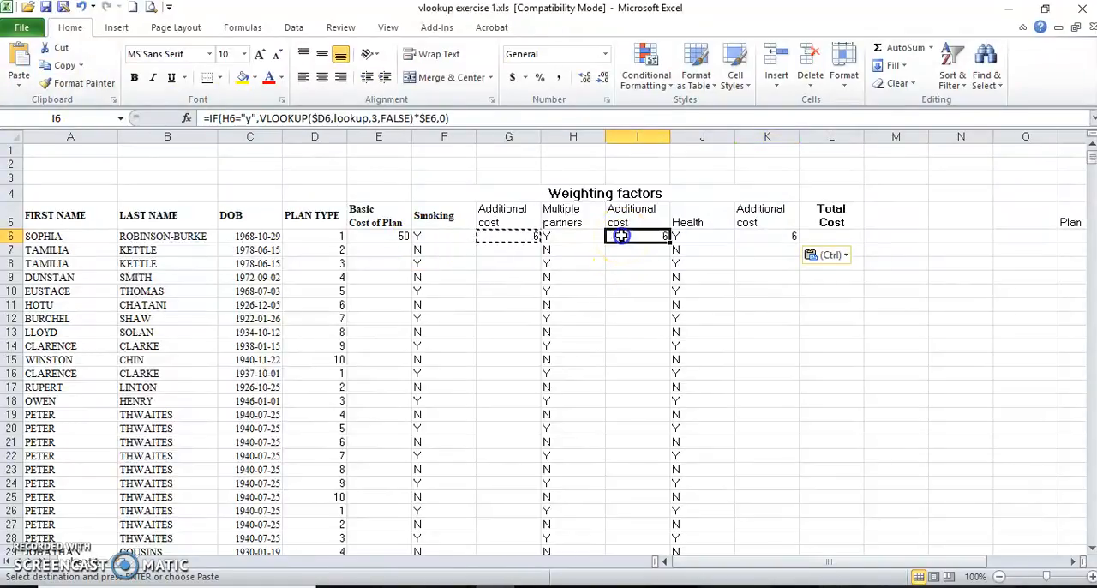
{"action": "left_click", "coordinate": [375, 119]}
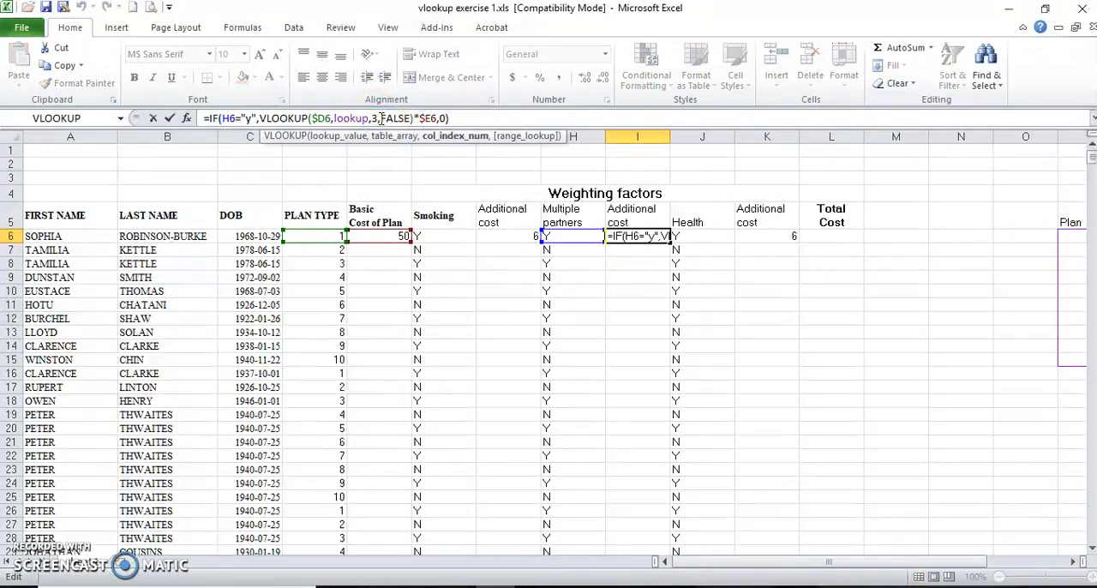
{"action": "key", "text": "BackSpace"}
{"action": "type", "text": "4"}
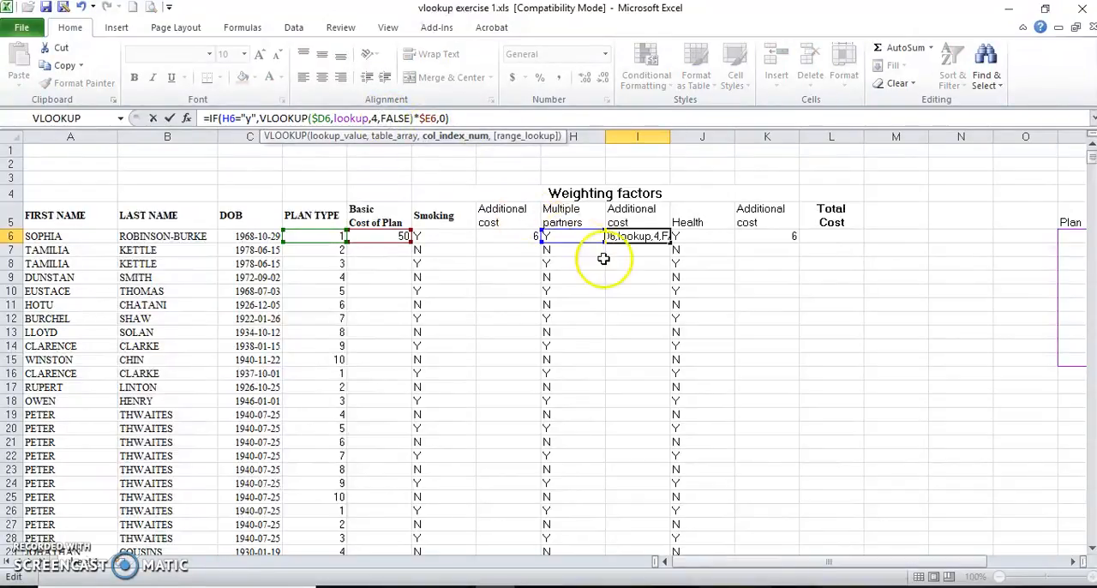
{"action": "left_click", "coordinate": [169, 118]}
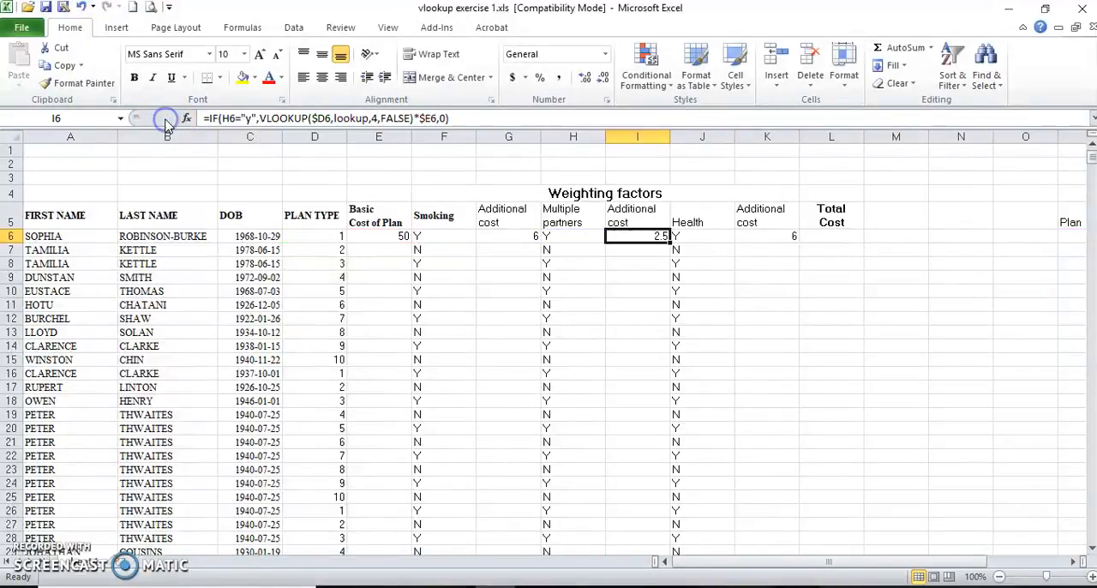
Set the VLOOKUP column index in the K6 Health cost formula to 5 and accept it.
{"action": "left_click", "coordinate": [777, 236]}
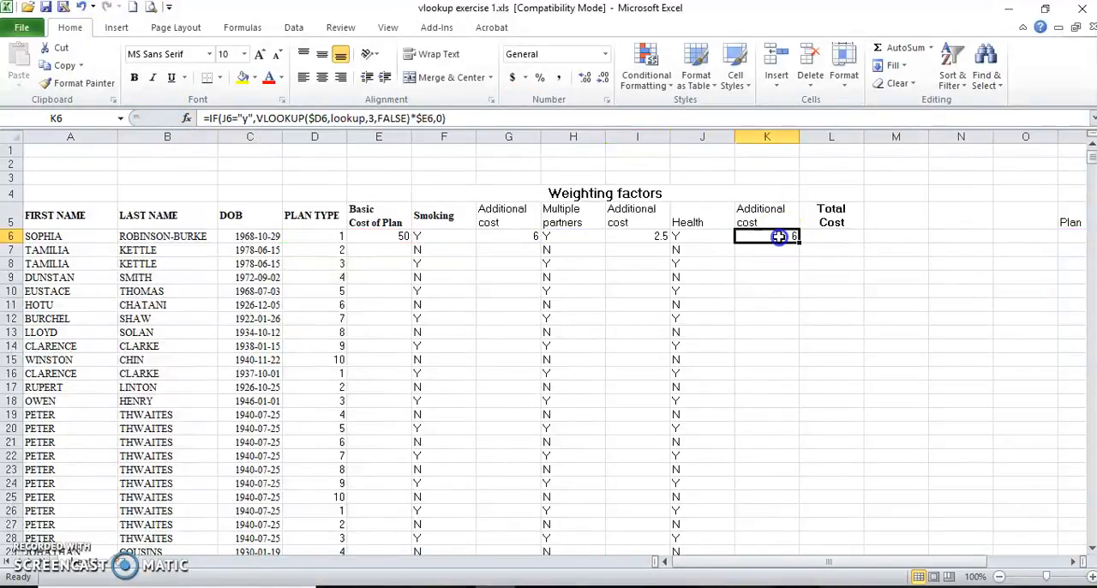
{"action": "left_click", "coordinate": [368, 118]}
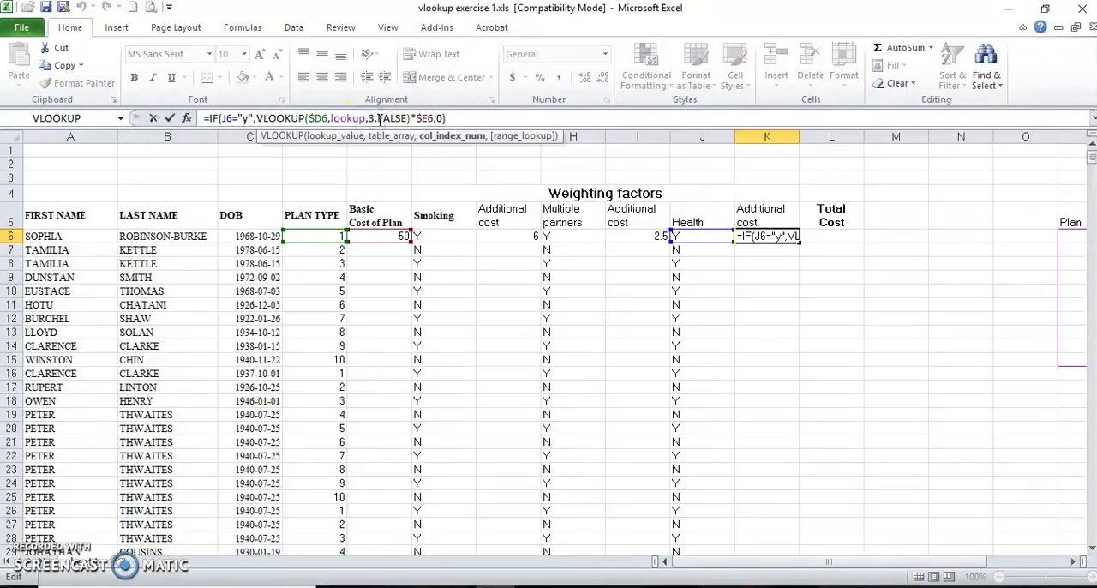
{"action": "key", "text": "BackSpace"}
{"action": "type", "text": "5"}
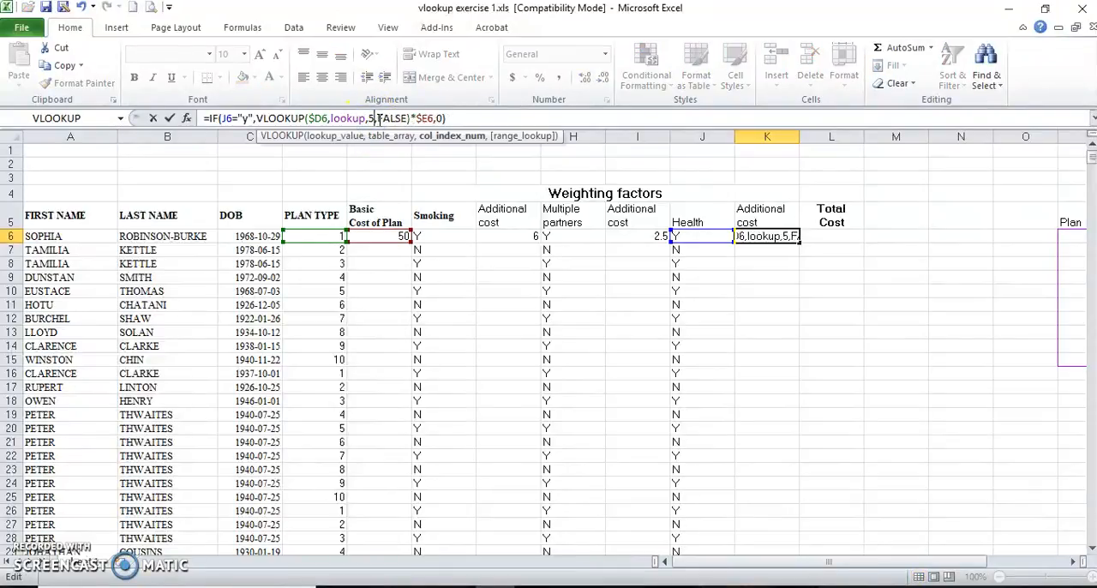
{"action": "left_click", "coordinate": [169, 125]}
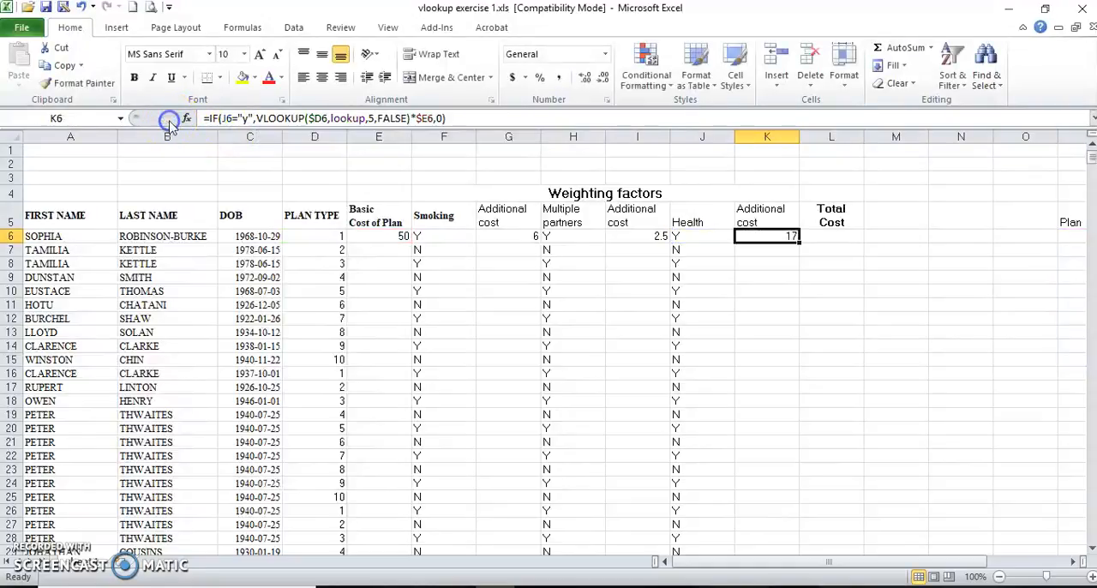
Insert an AutoSum formula, =SUM(K6), in the Total Cost cell L6.
{"action": "left_click", "coordinate": [828, 236]}
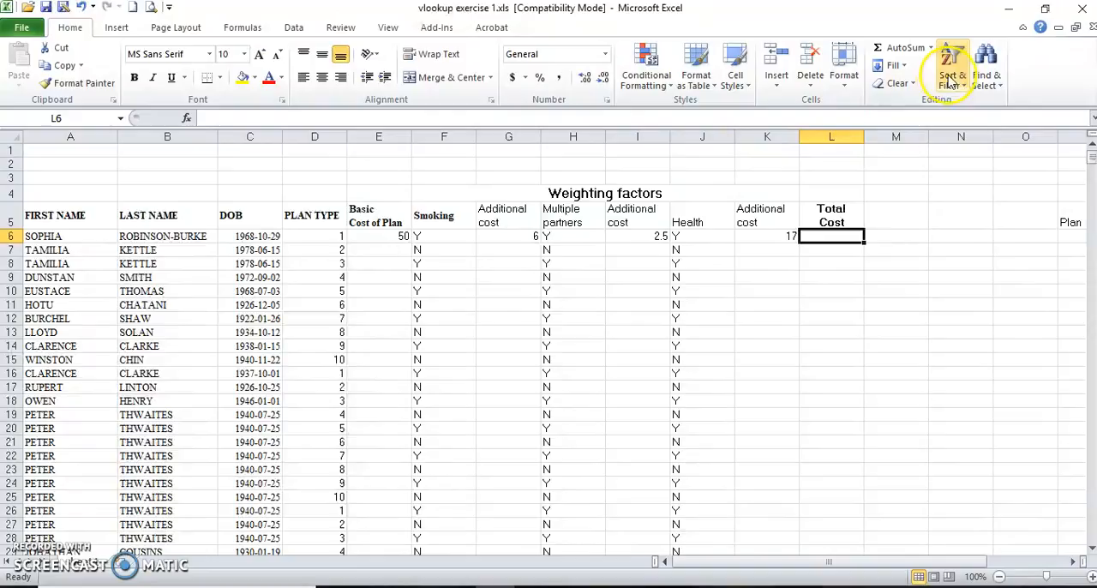
{"action": "left_click", "coordinate": [898, 49]}
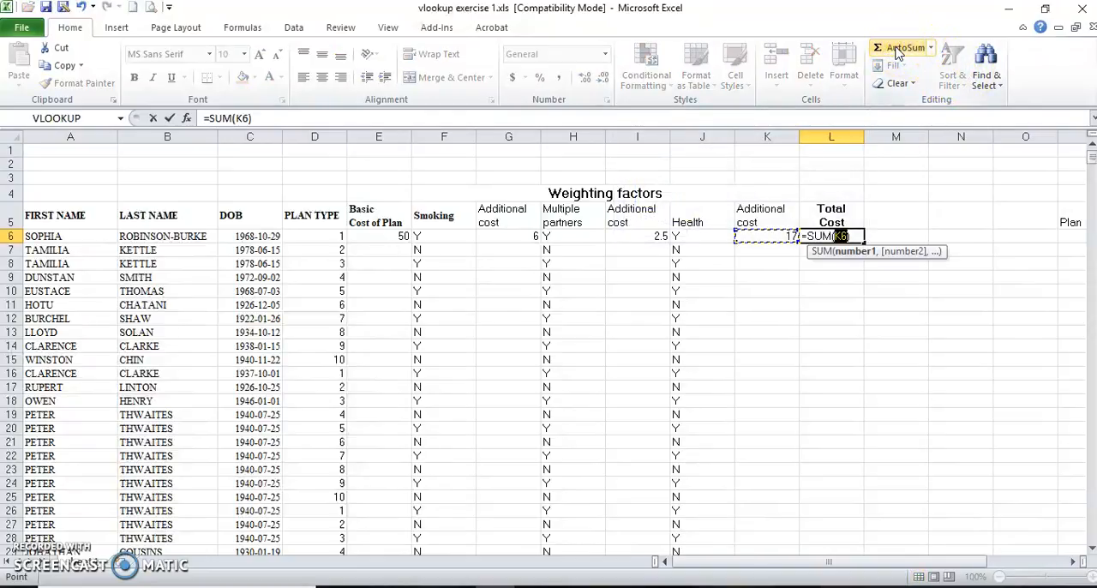
{"action": "left_click", "coordinate": [169, 120]}
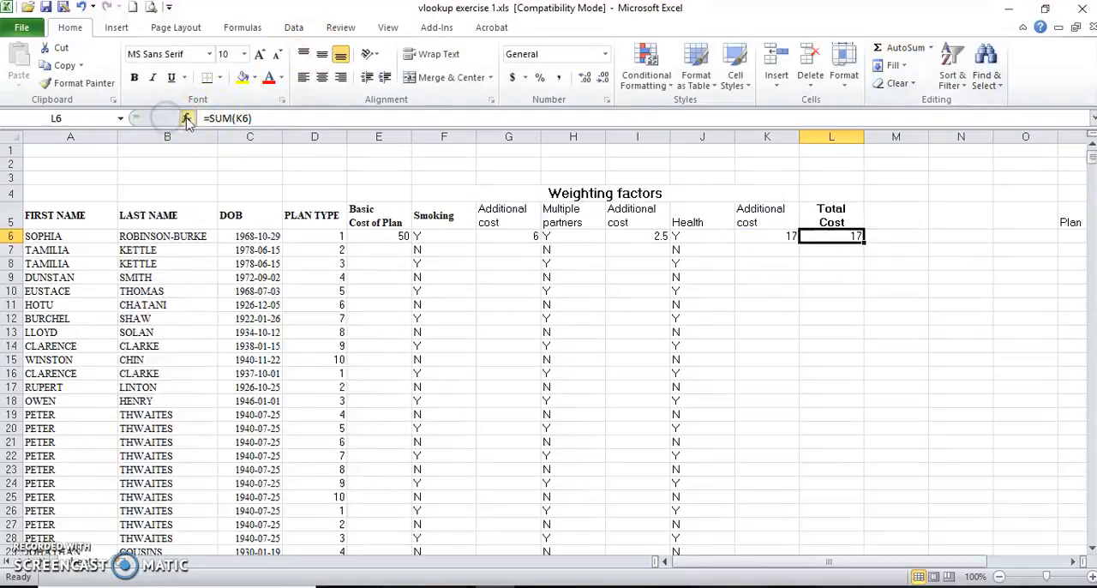
Add I6, G6 and E6 as further arguments of the SUM in L6, making it =SUM(K6,I6,G6,E6).
{"action": "left_click", "coordinate": [190, 118]}
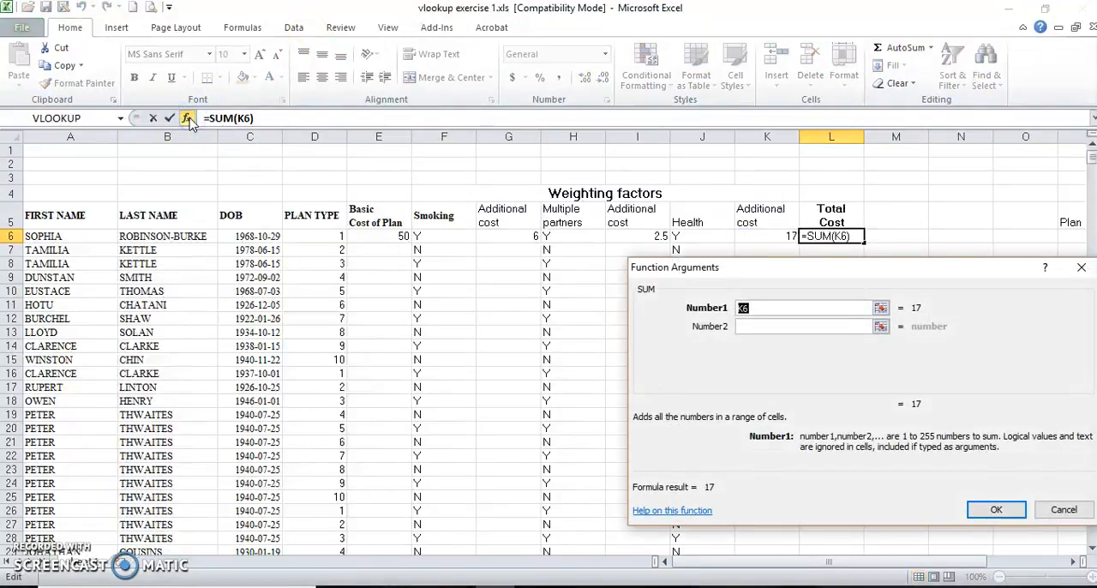
{"action": "left_click", "coordinate": [779, 311]}
{"action": "left_click", "coordinate": [764, 325]}
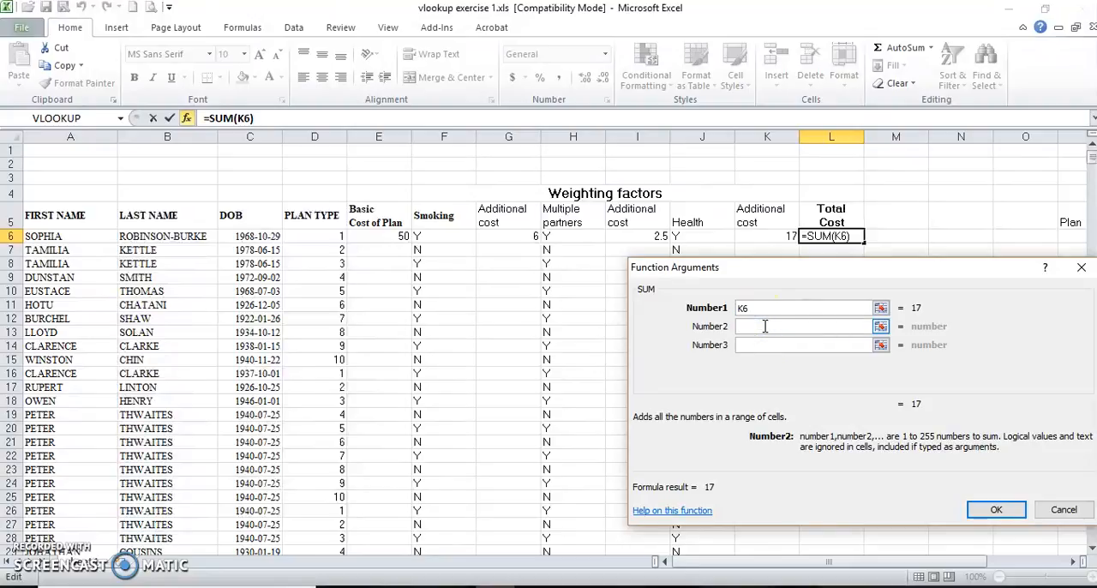
{"action": "left_click", "coordinate": [643, 236]}
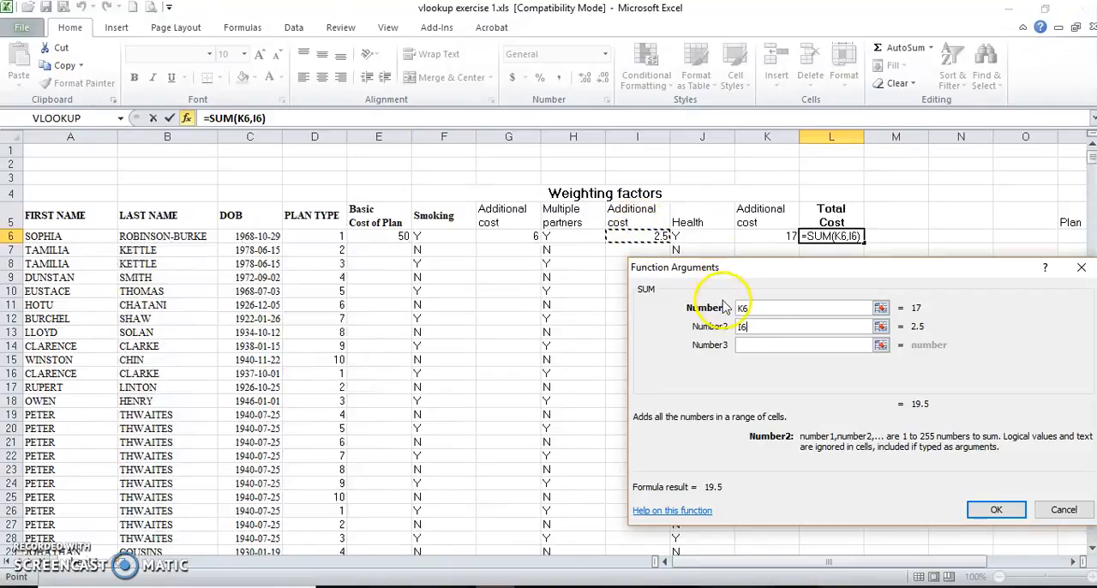
{"action": "left_click", "coordinate": [744, 346]}
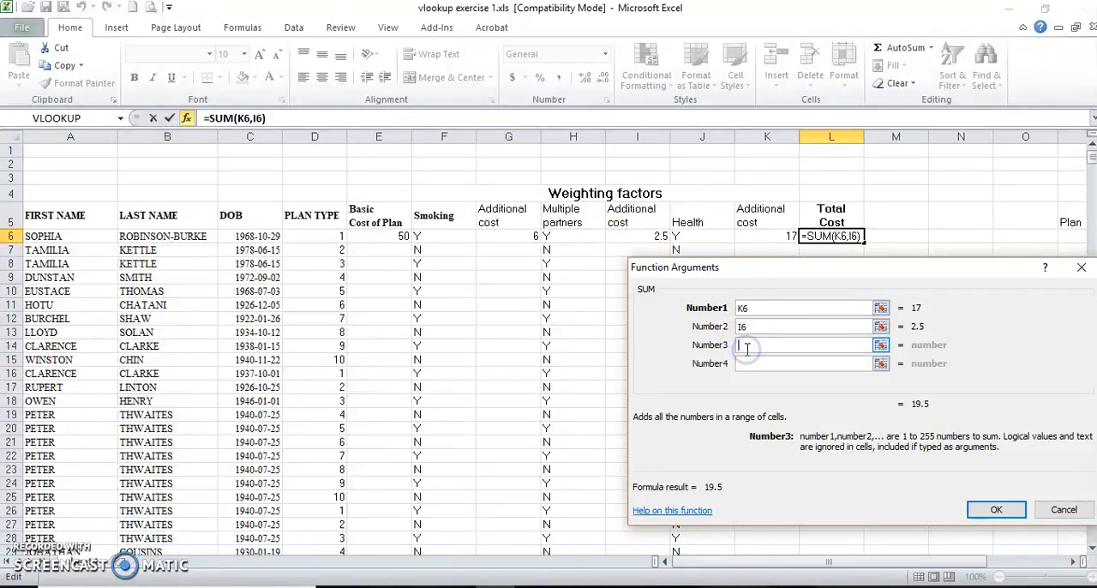
{"action": "left_click", "coordinate": [527, 237]}
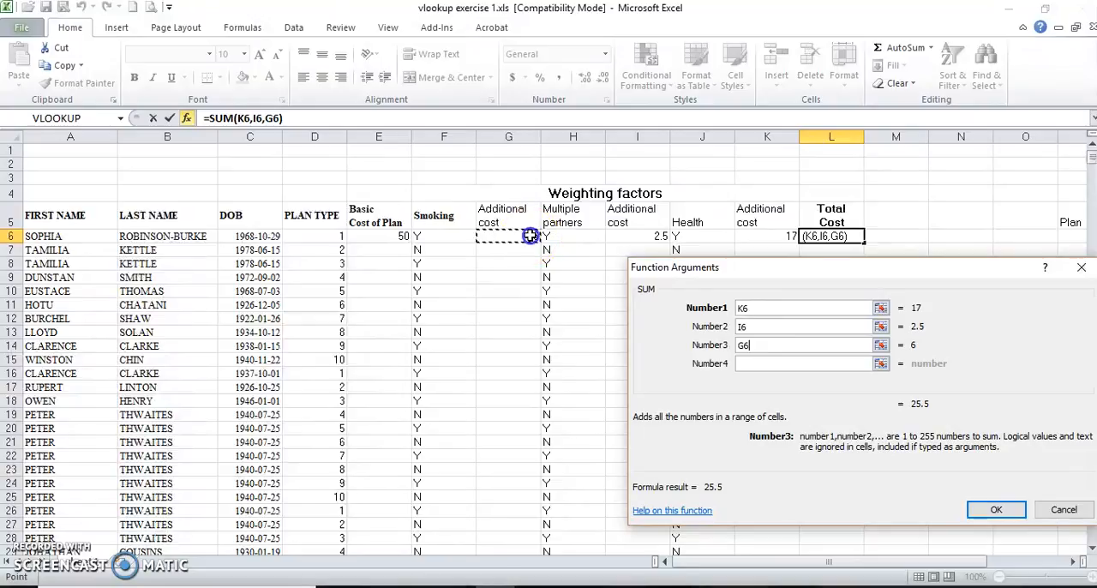
{"action": "left_click", "coordinate": [751, 361]}
{"action": "left_click", "coordinate": [390, 237]}
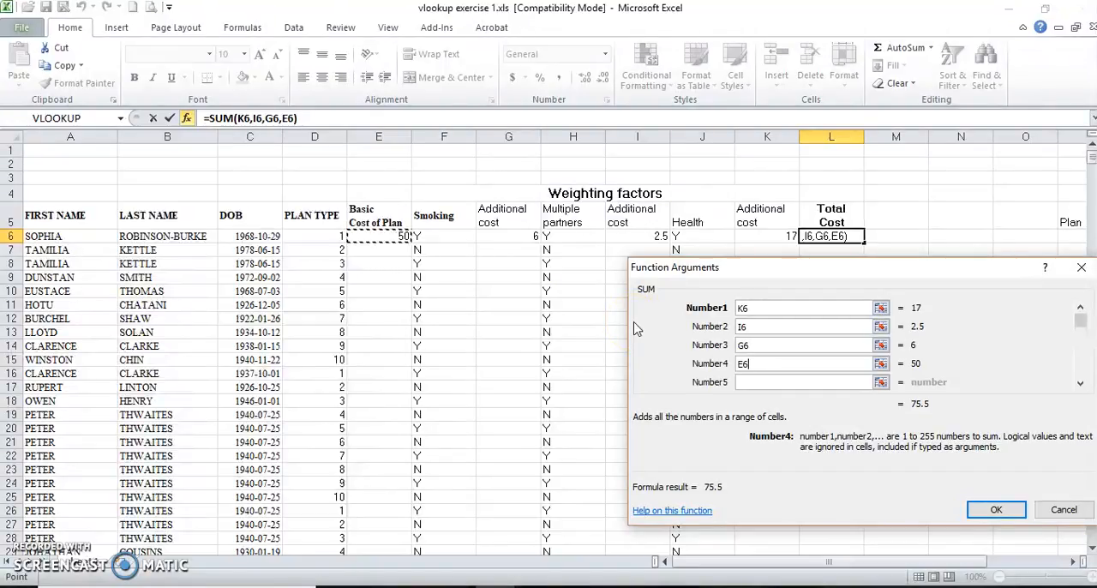
{"action": "left_click", "coordinate": [990, 510]}
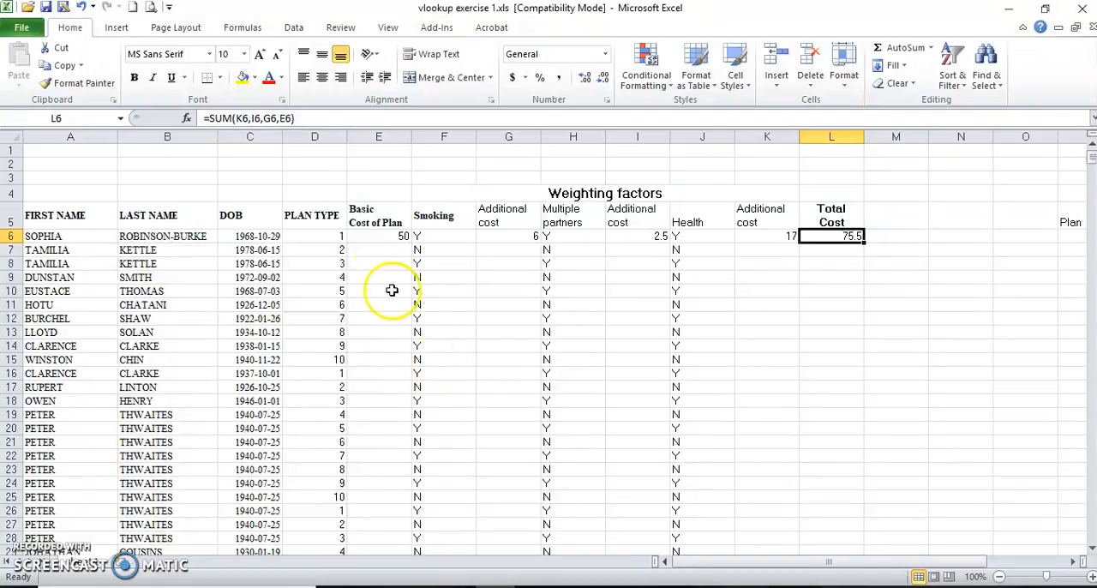
Fill the Basic Cost of Plan formula in E6 and the Smoking additional cost formula in G6 down all client rows.
{"action": "left_click", "coordinate": [381, 236]}
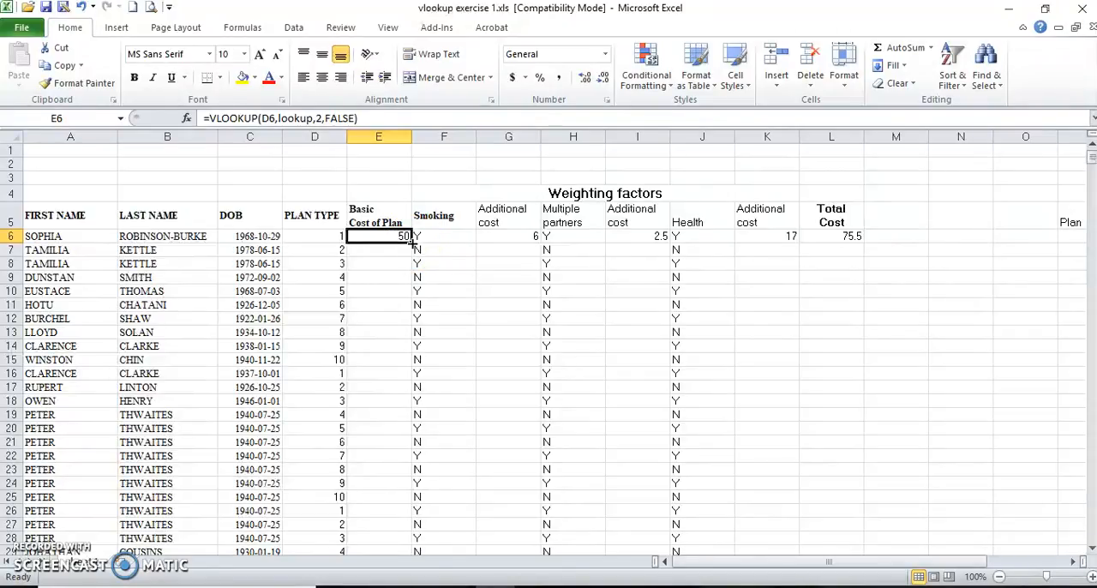
{"action": "double_click", "coordinate": [411, 243]}
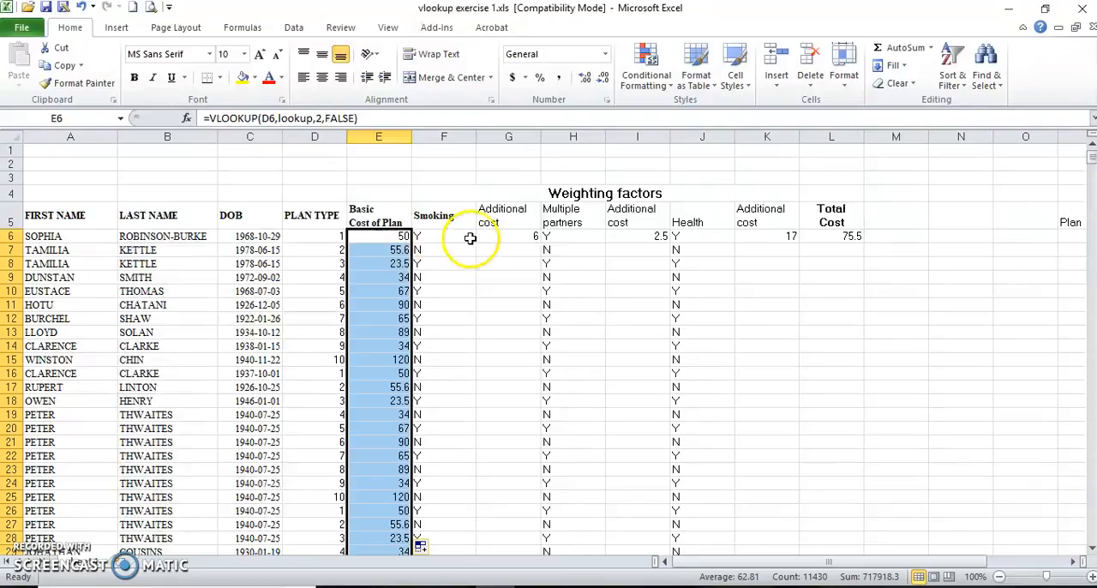
{"action": "left_click", "coordinate": [502, 234]}
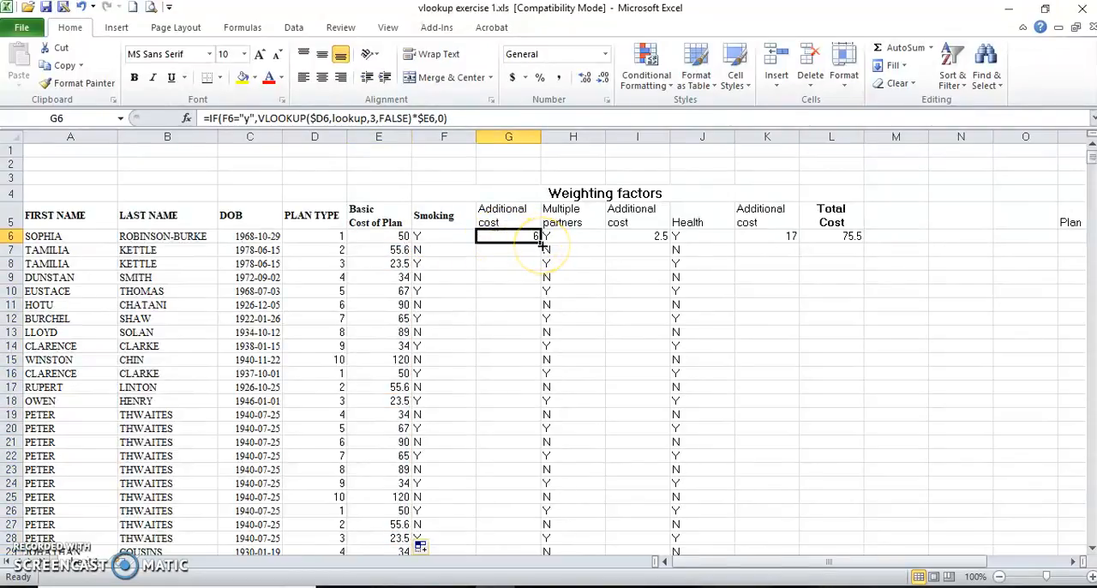
{"action": "double_click", "coordinate": [540, 242]}
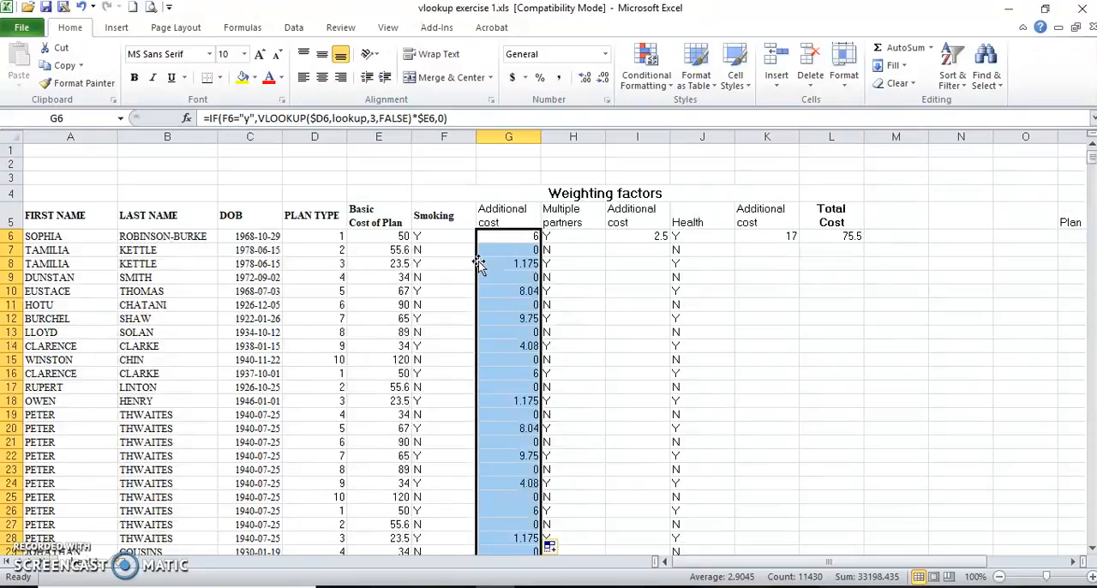
Fill the formulas in I6, K6 and the Total Cost cell L6 down all client rows.
{"action": "left_click", "coordinate": [650, 235]}
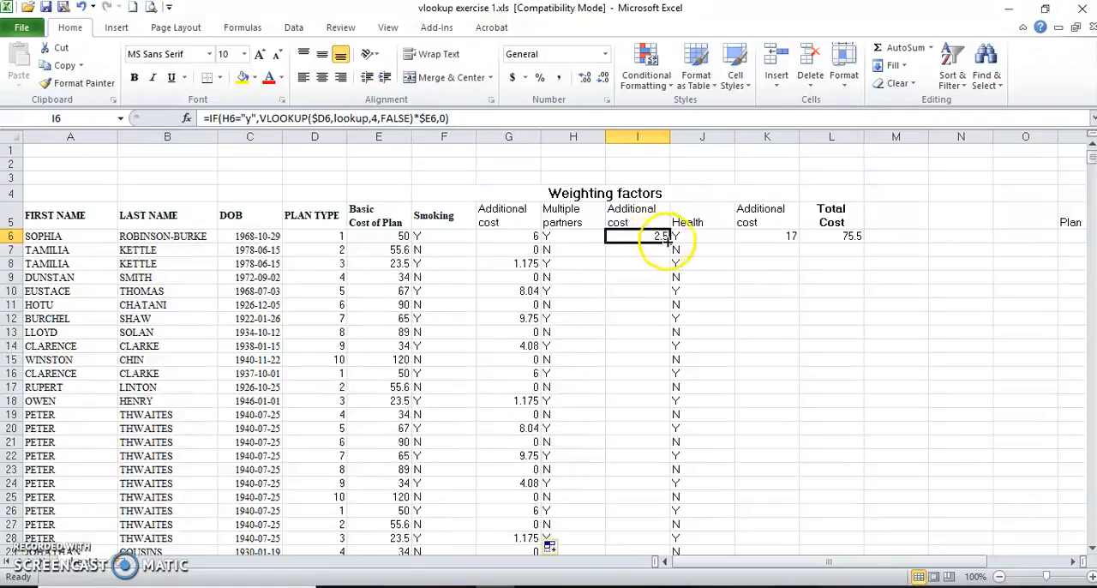
{"action": "double_click", "coordinate": [669, 243]}
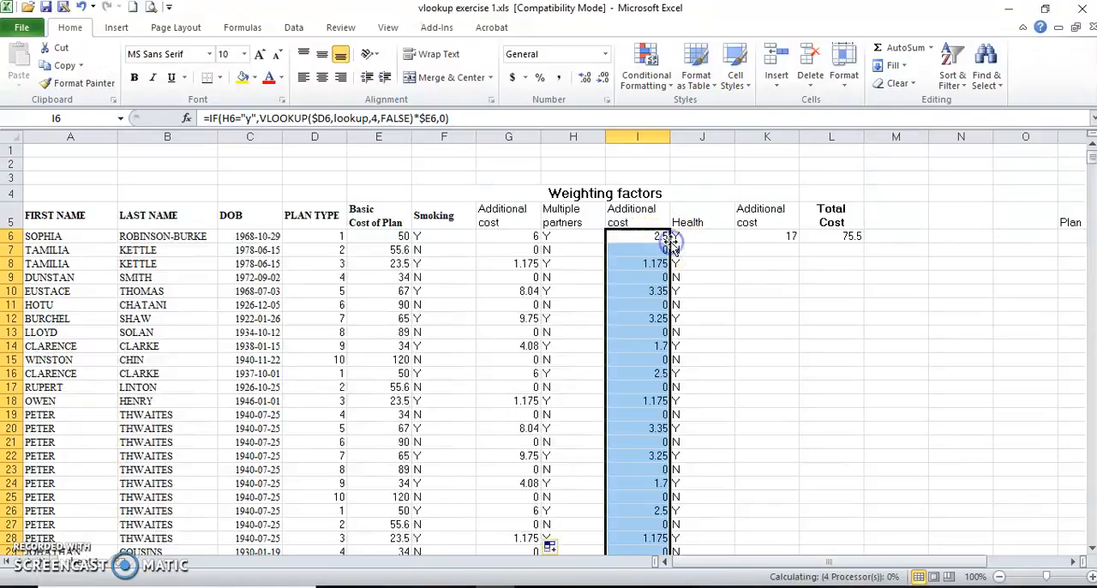
{"action": "left_click", "coordinate": [758, 237]}
{"action": "double_click", "coordinate": [798, 243]}
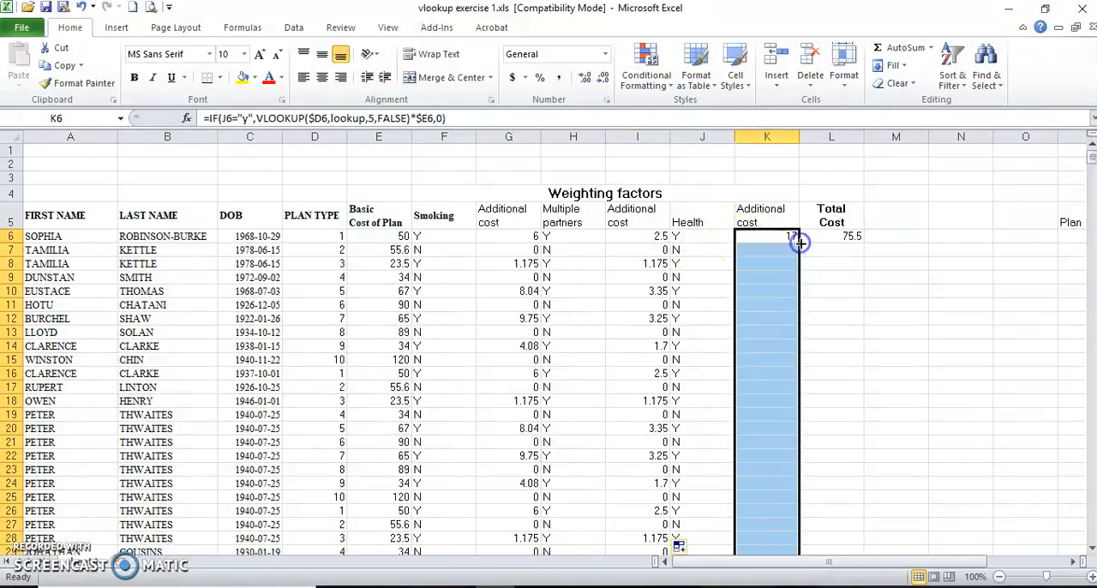
{"action": "left_click", "coordinate": [832, 236]}
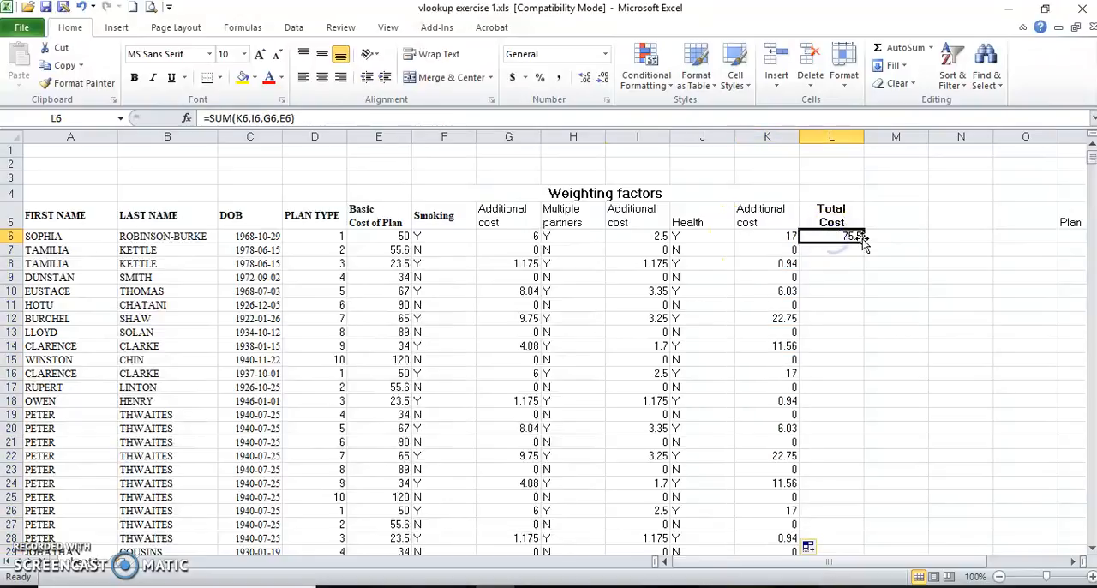
{"action": "double_click", "coordinate": [862, 243]}
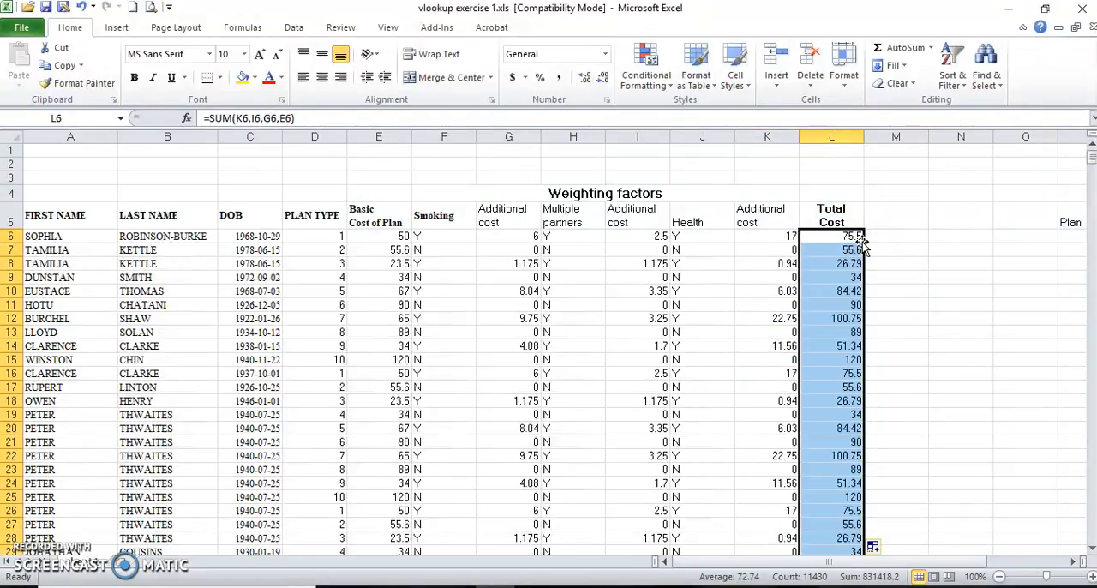